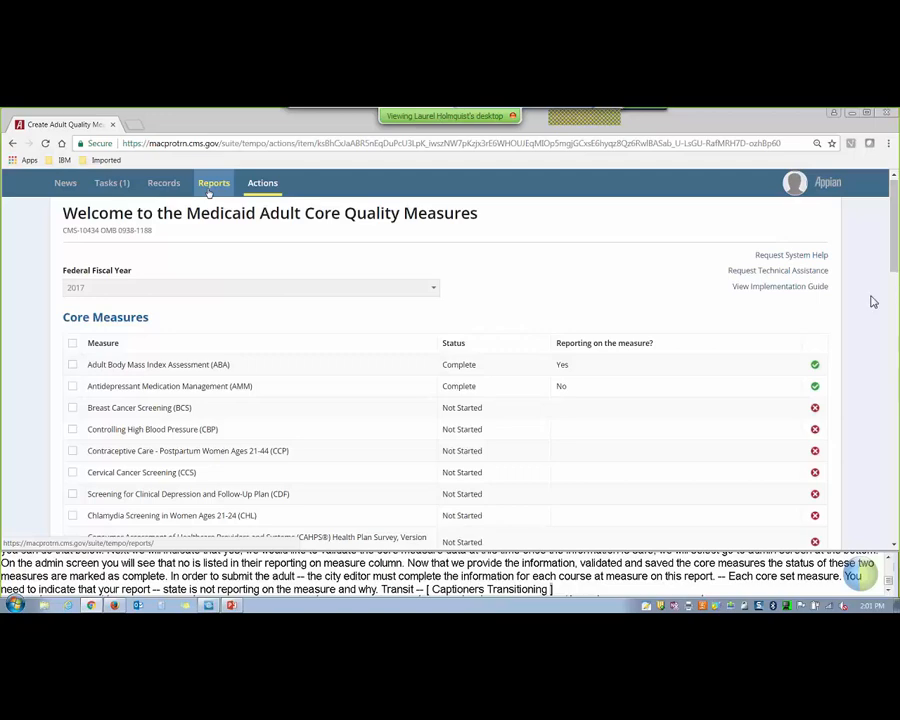
Step: Open Iowa's 2017 Child Quality Measure report from the Medicaid and CHIP Child Quality Measures records for modification
click(210, 190)
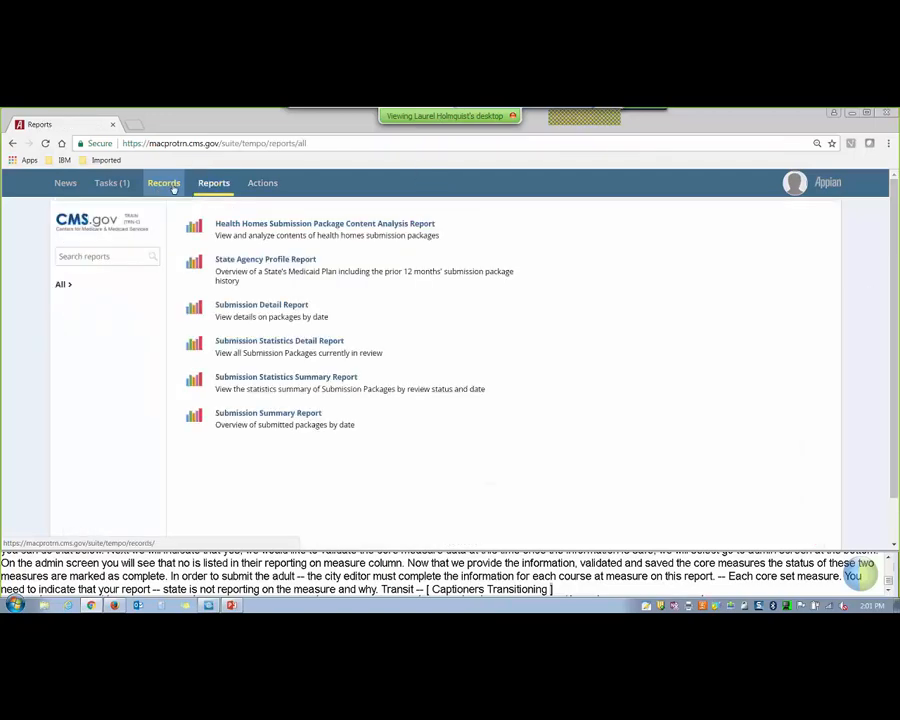
click(168, 188)
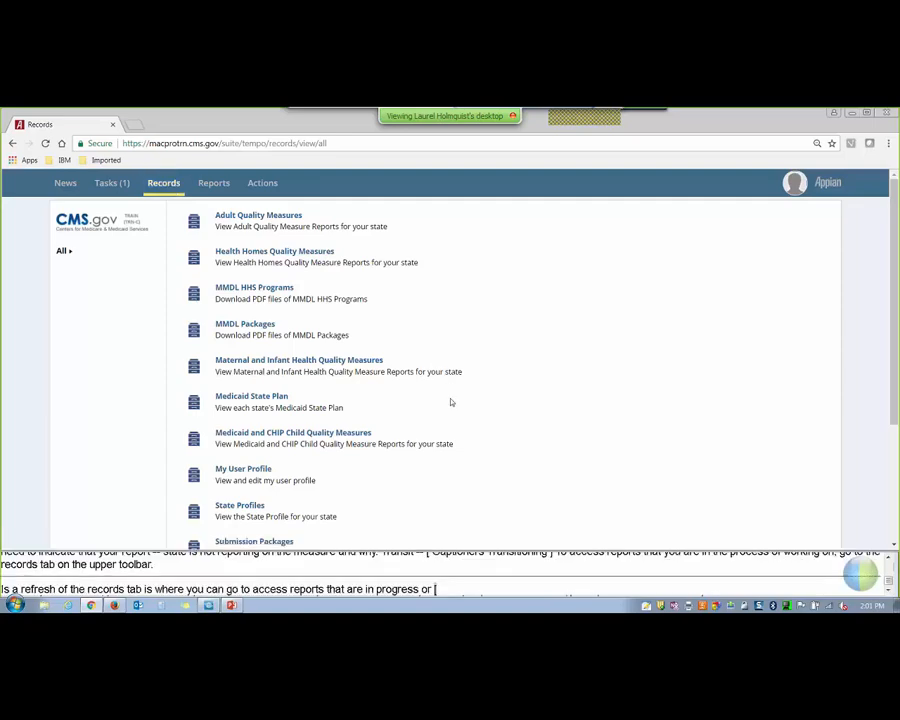
click(346, 435)
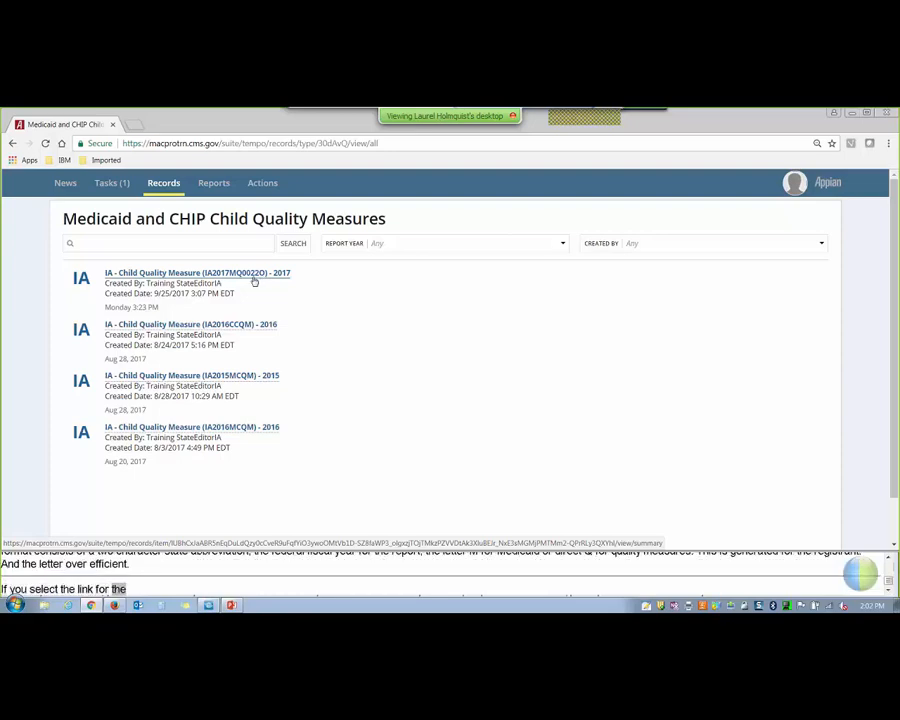
click(254, 281)
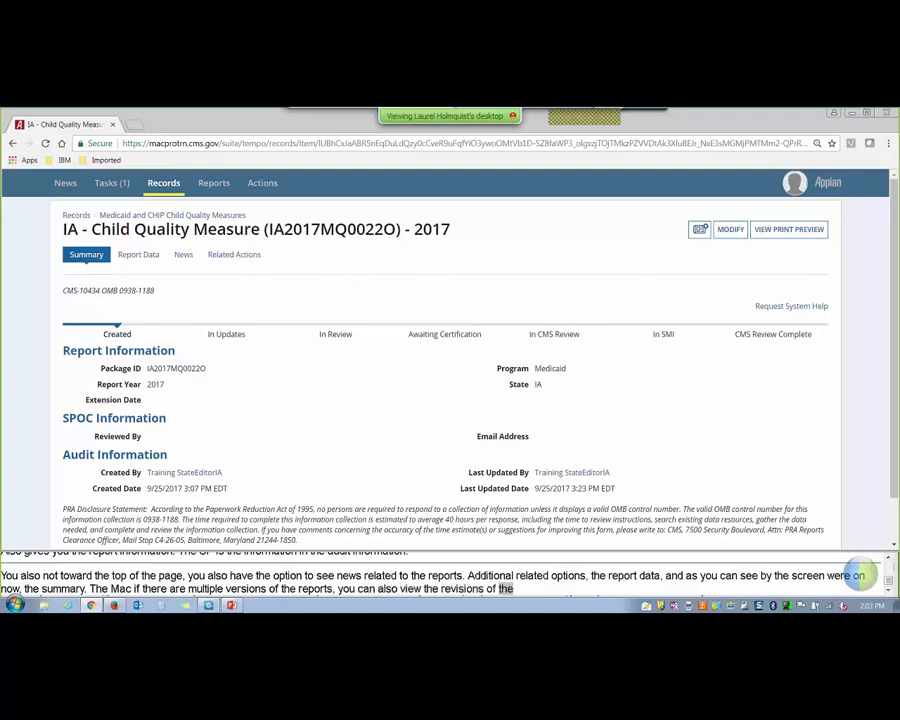
click(728, 238)
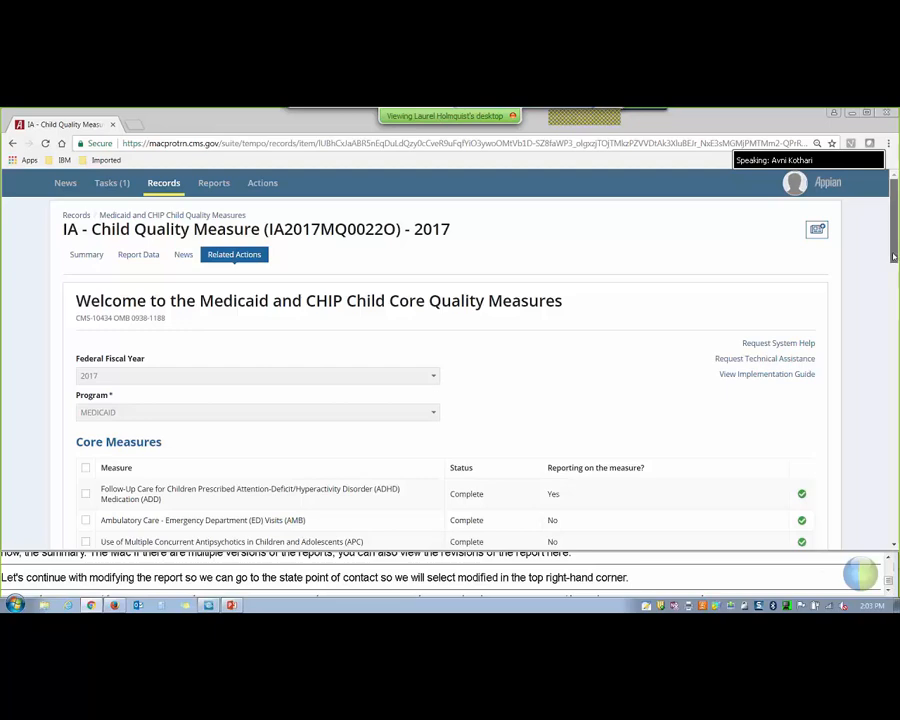
Step: Enter 100 as the fee-for-service enrollment percentage for both Medicaid (under age 21) and CHIP in the Delivery System table
drag(894, 256, 894, 456)
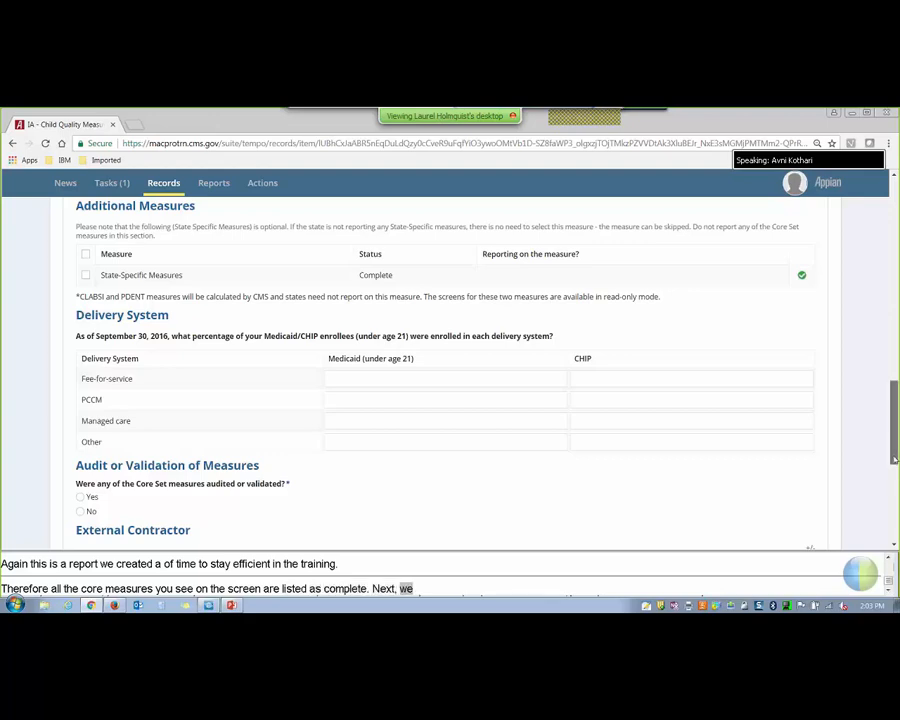
drag(894, 456, 894, 484)
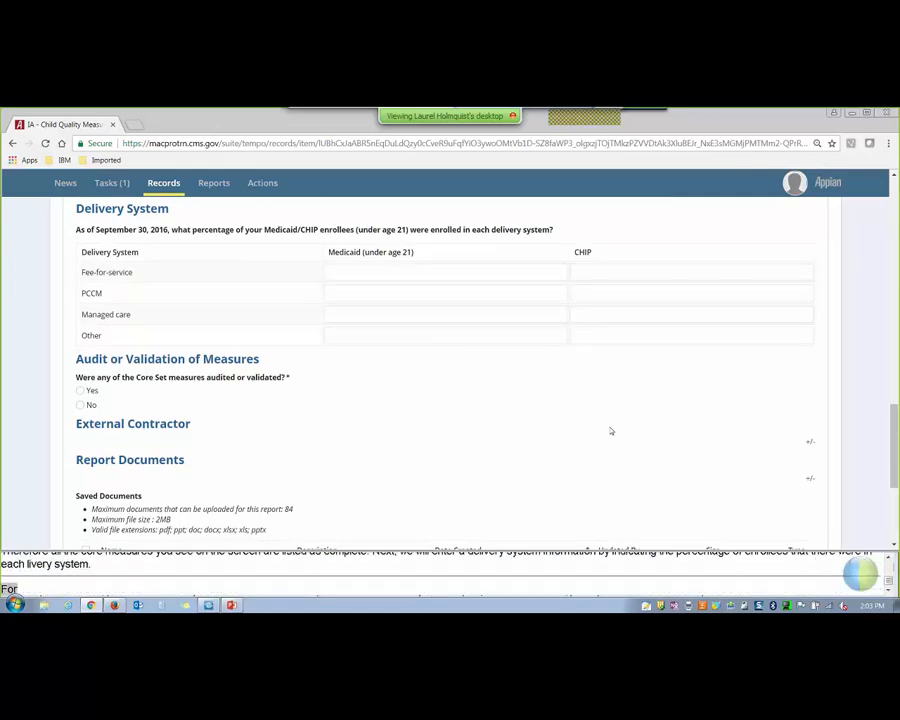
click(512, 274)
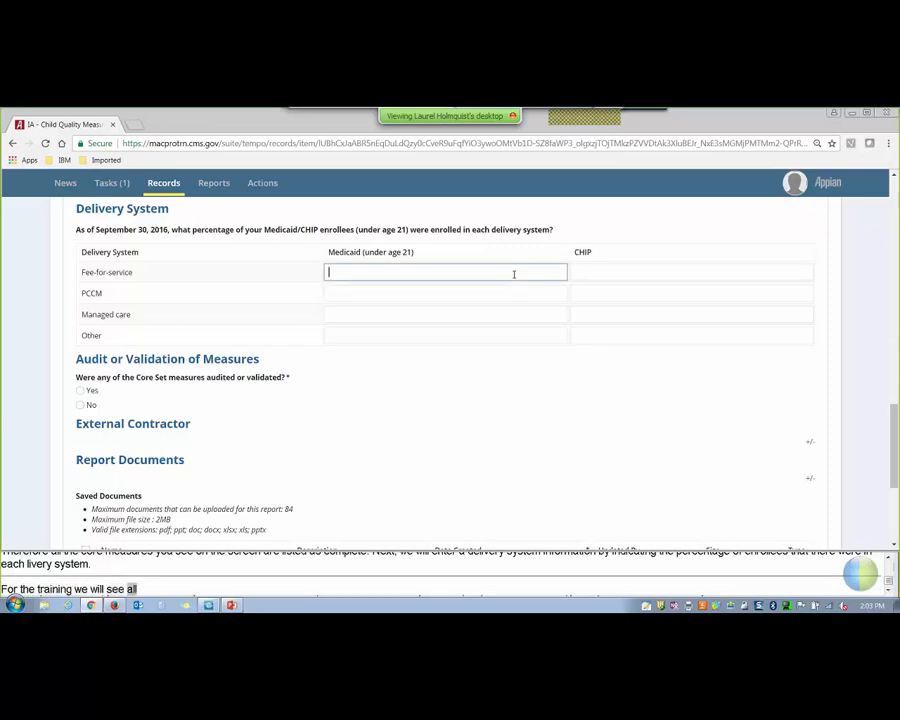
text(100)
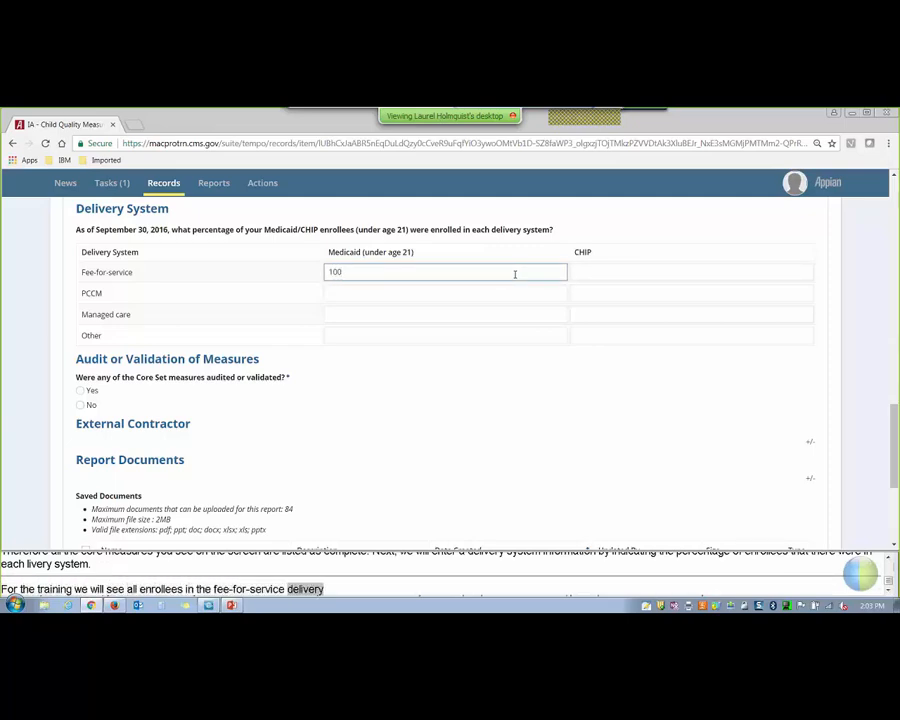
click(631, 275)
text(100)
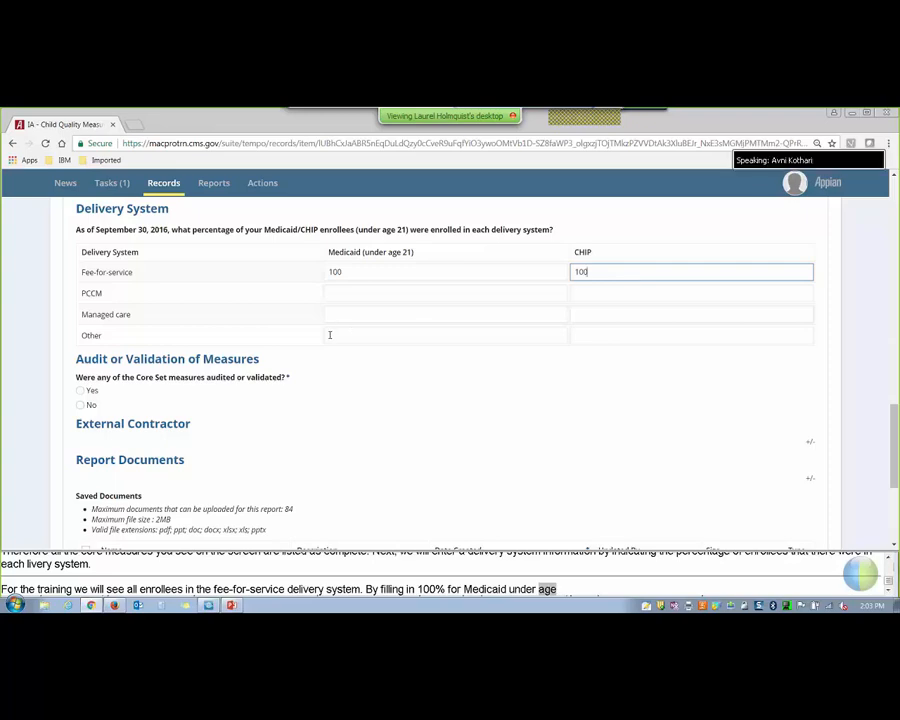
click(129, 406)
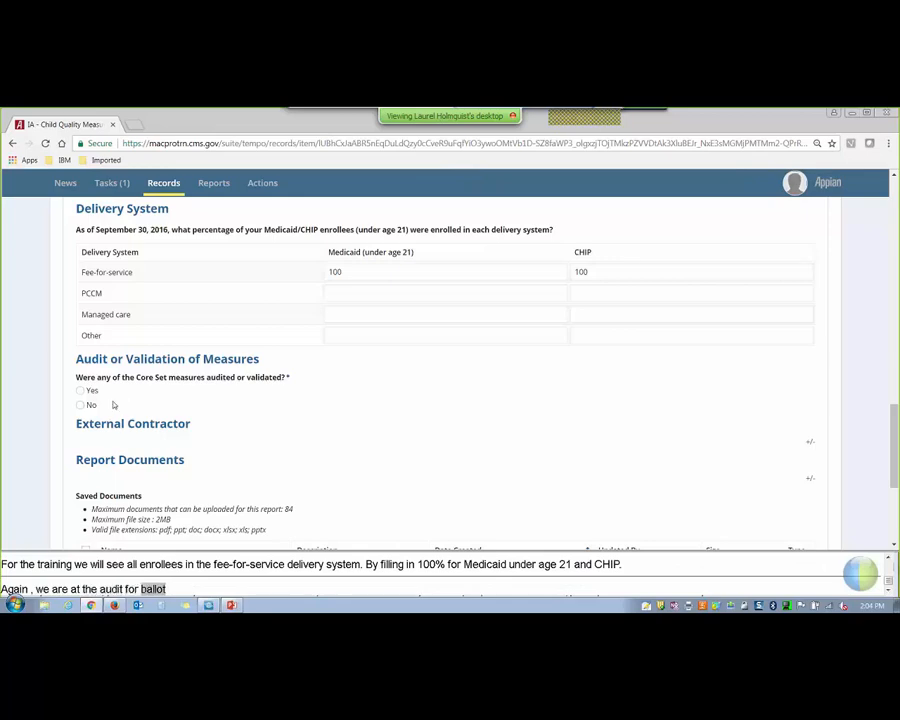
Step: Indicate that Core Set measures were audited or validated, choosing measure ADD and entering "A state representative" as who conducted it
click(80, 391)
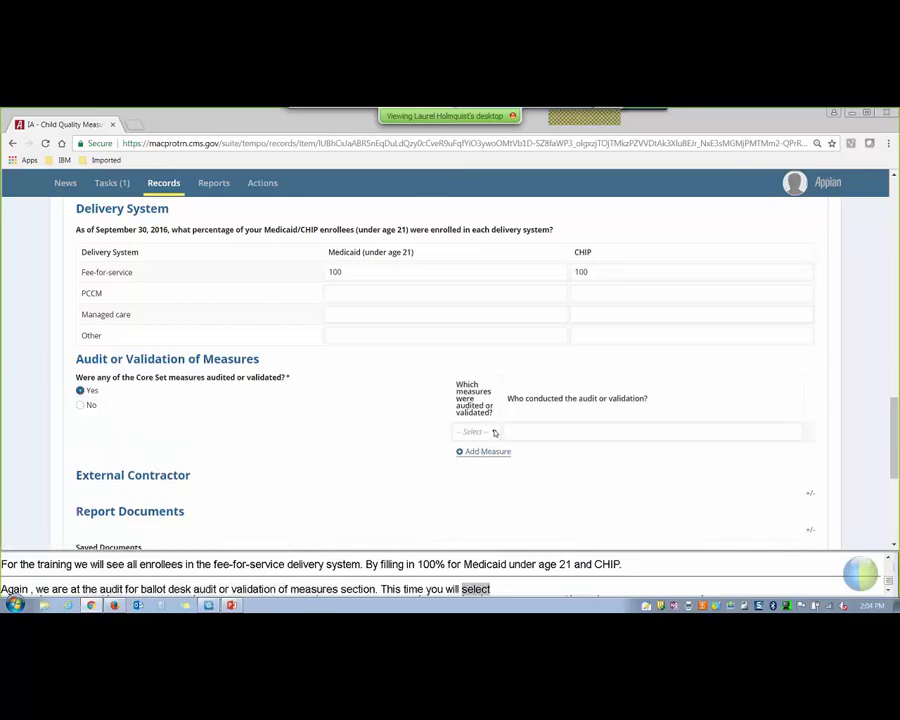
click(494, 432)
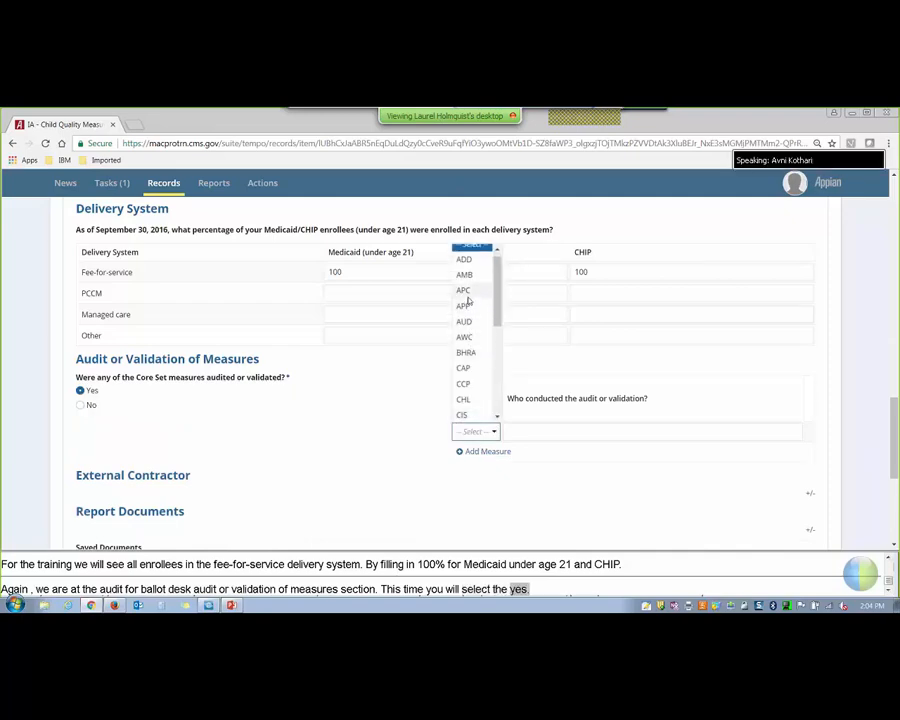
click(464, 260)
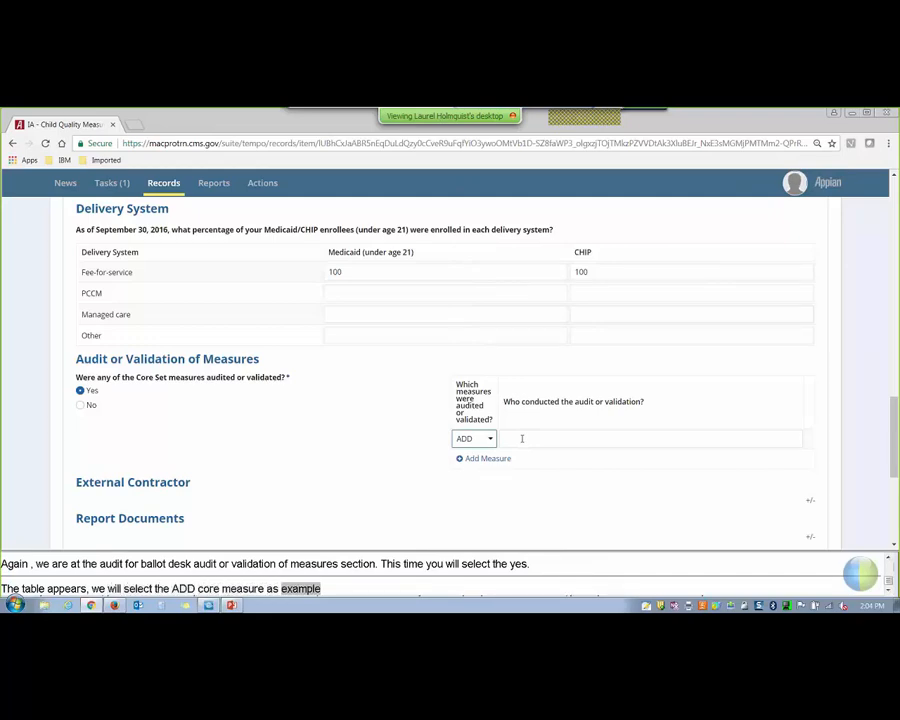
click(521, 438)
text(A)
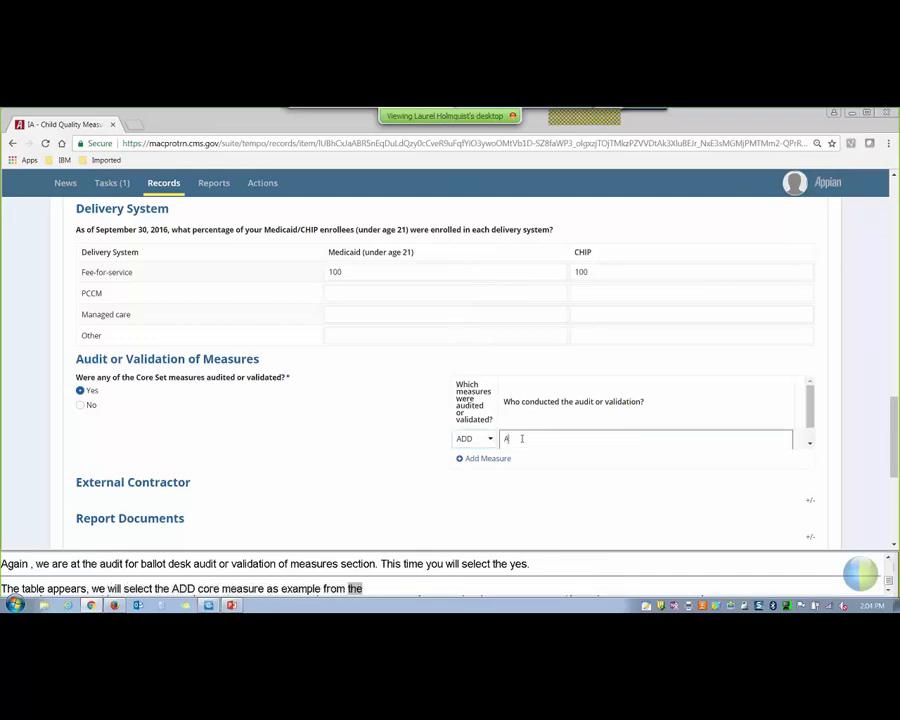
text( state)
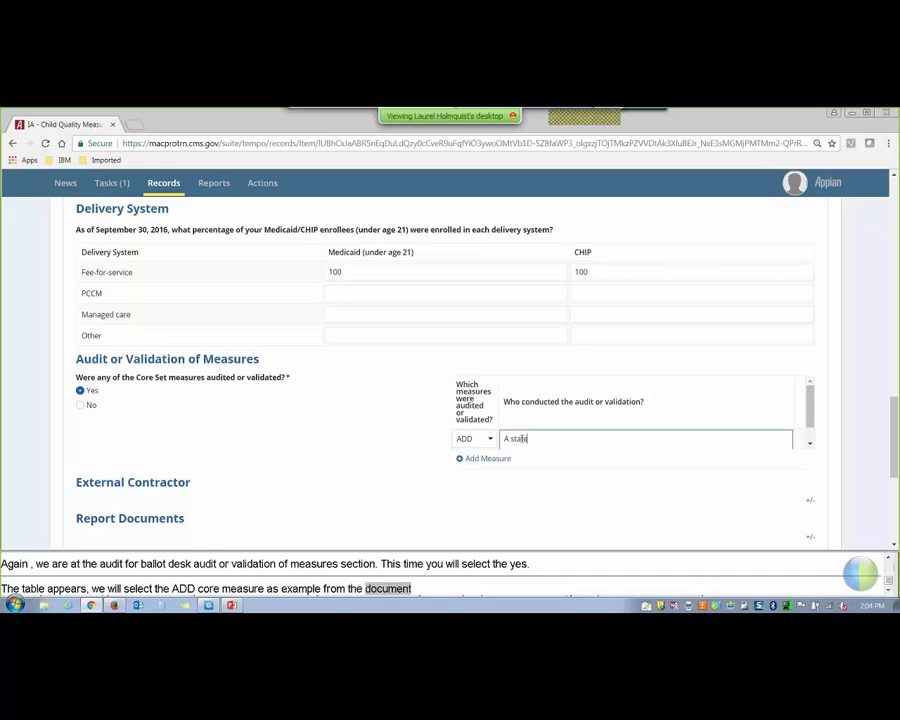
text( representative)
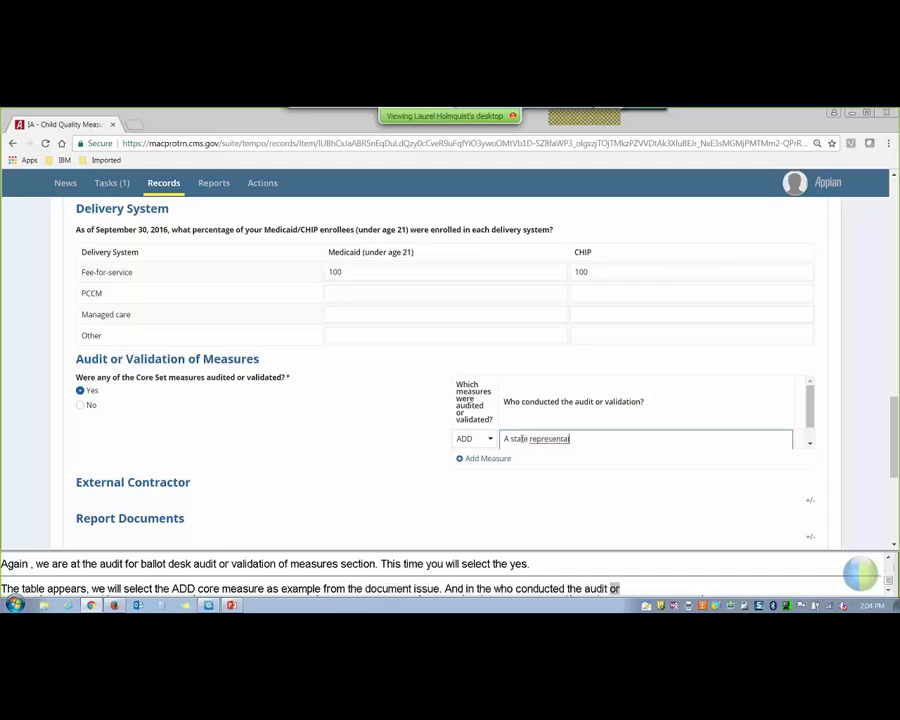
click(436, 489)
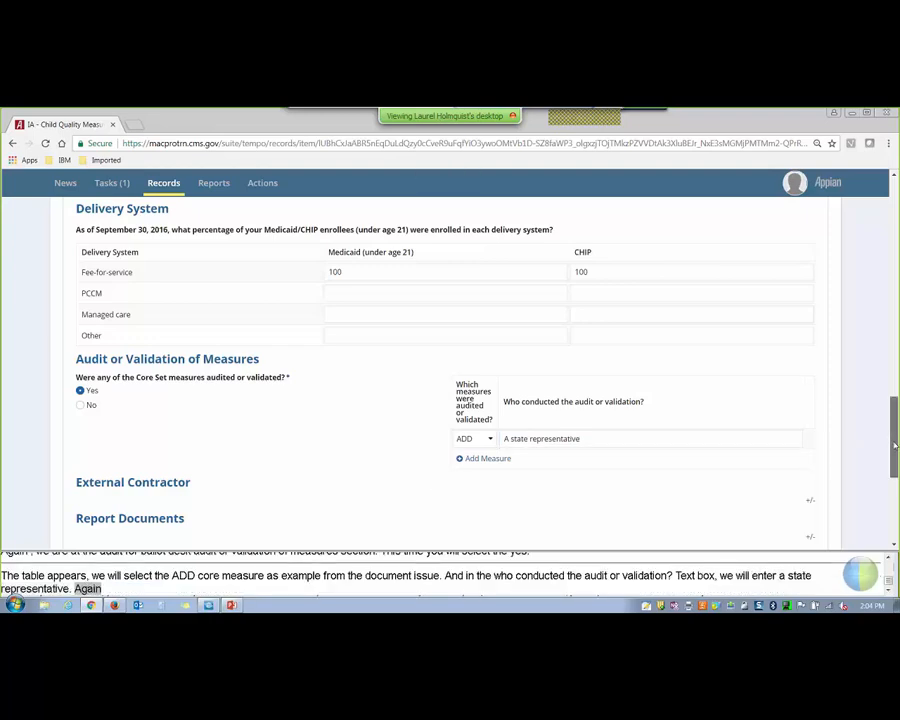
Step: Expand the External Contractor section and select "None of the above, we calculated all the measures internally"
drag(894, 443, 895, 493)
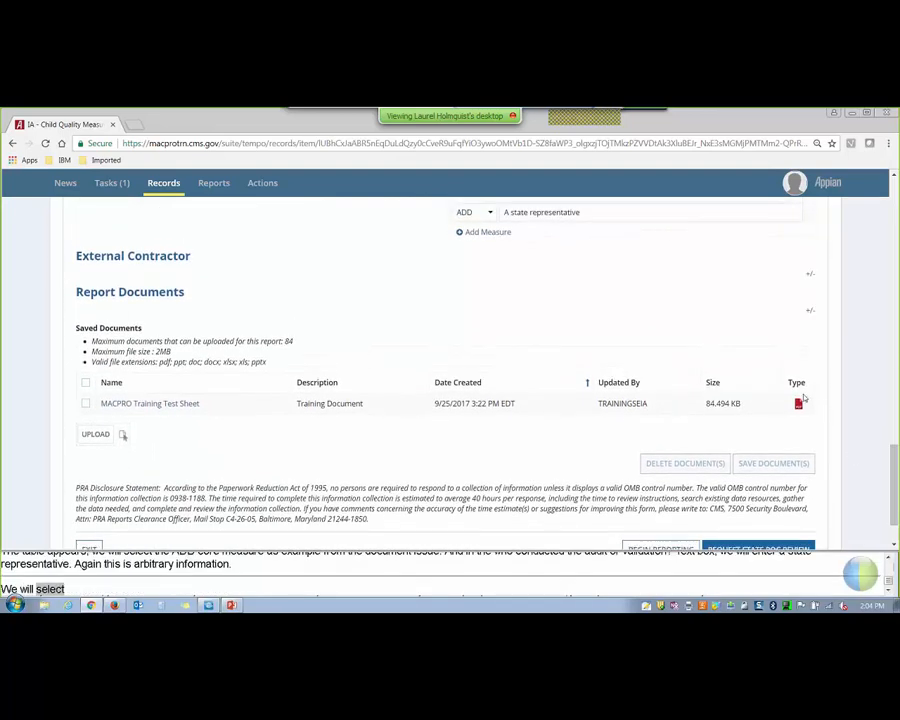
click(811, 276)
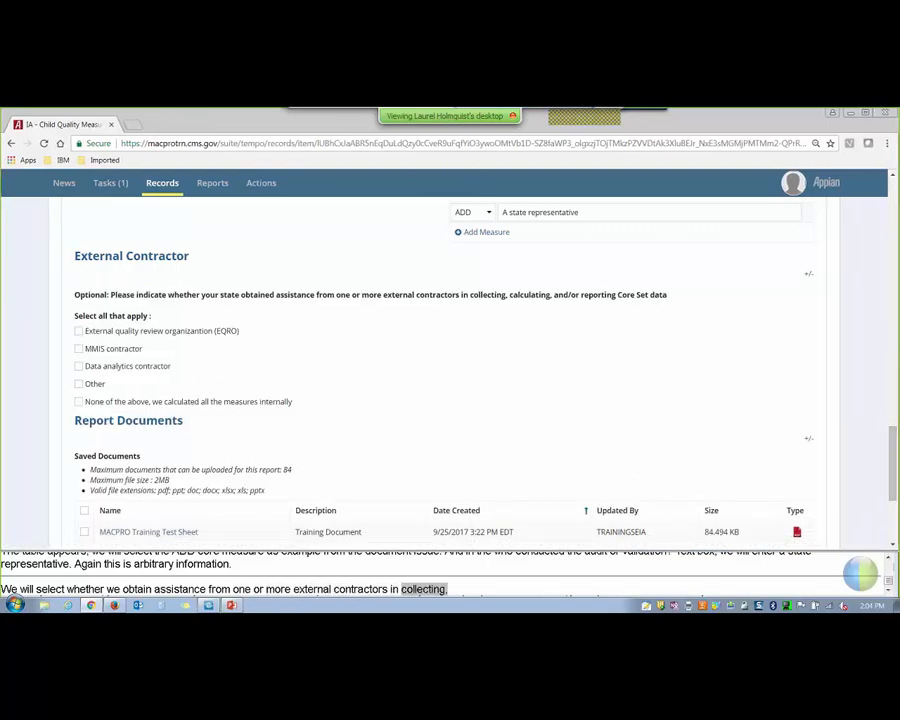
right_click(896, 336)
click(891, 497)
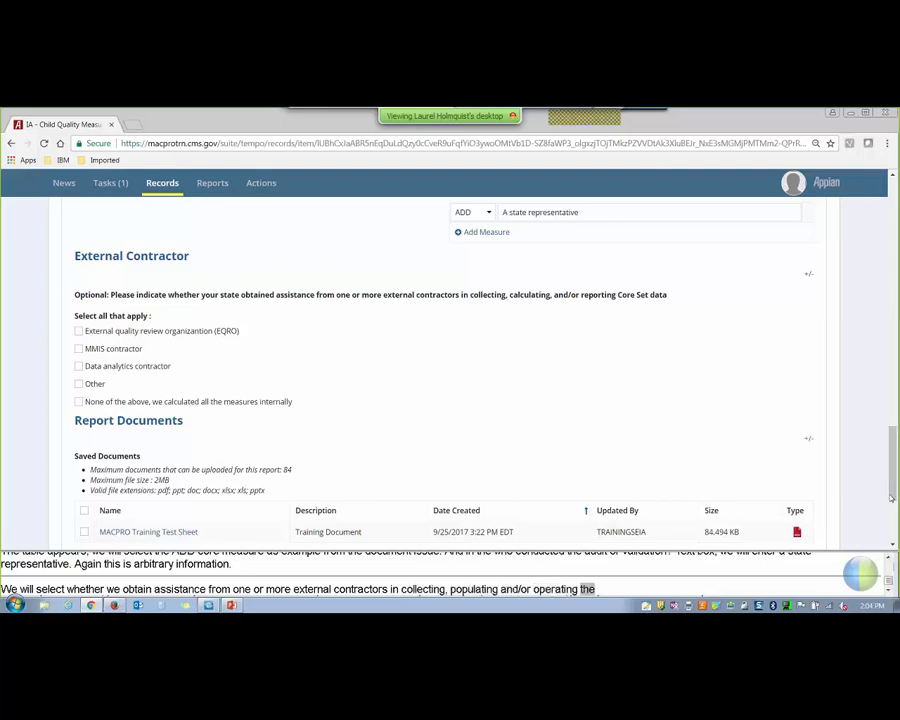
scroll(891, 497, down, 1)
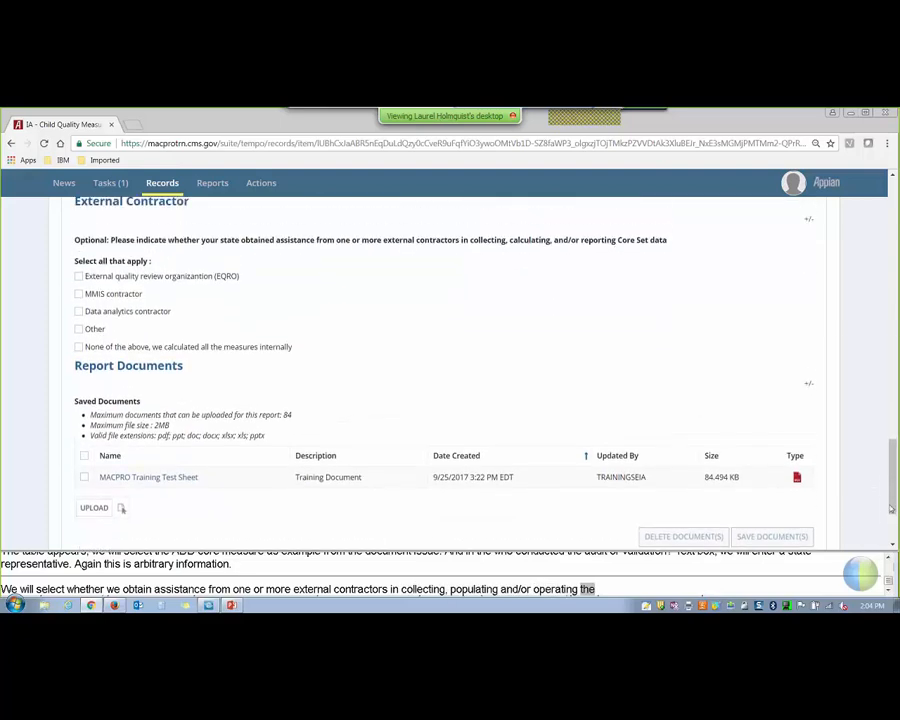
click(79, 347)
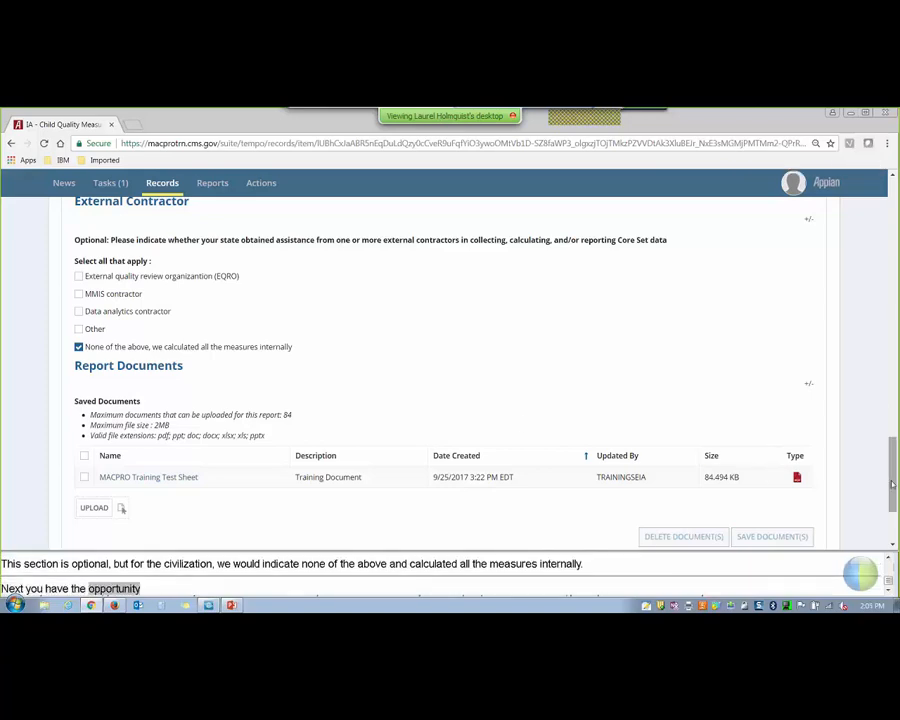
Step: Upload SampleTrainingDoc.docx from the desktop to the Report Documents section
drag(892, 483, 892, 520)
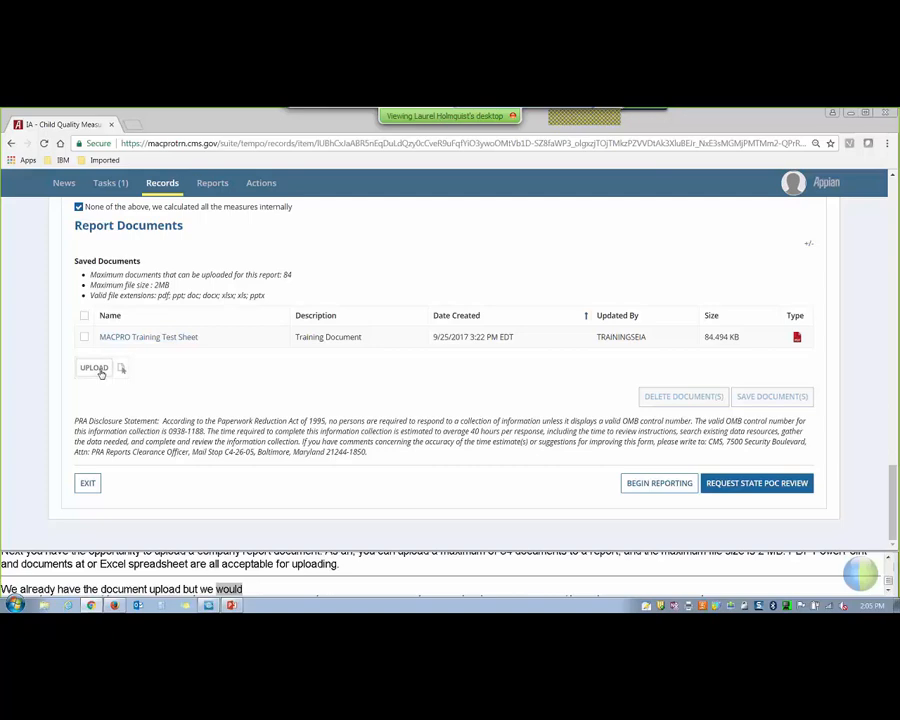
click(94, 368)
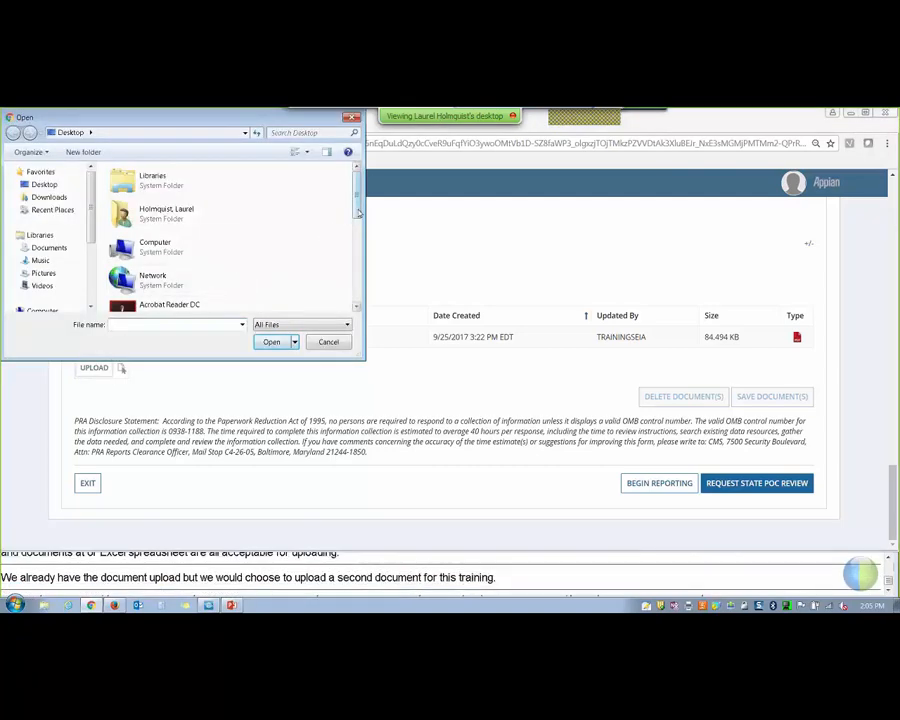
scroll(260, 200, down, 3)
scroll(260, 230, down, 3)
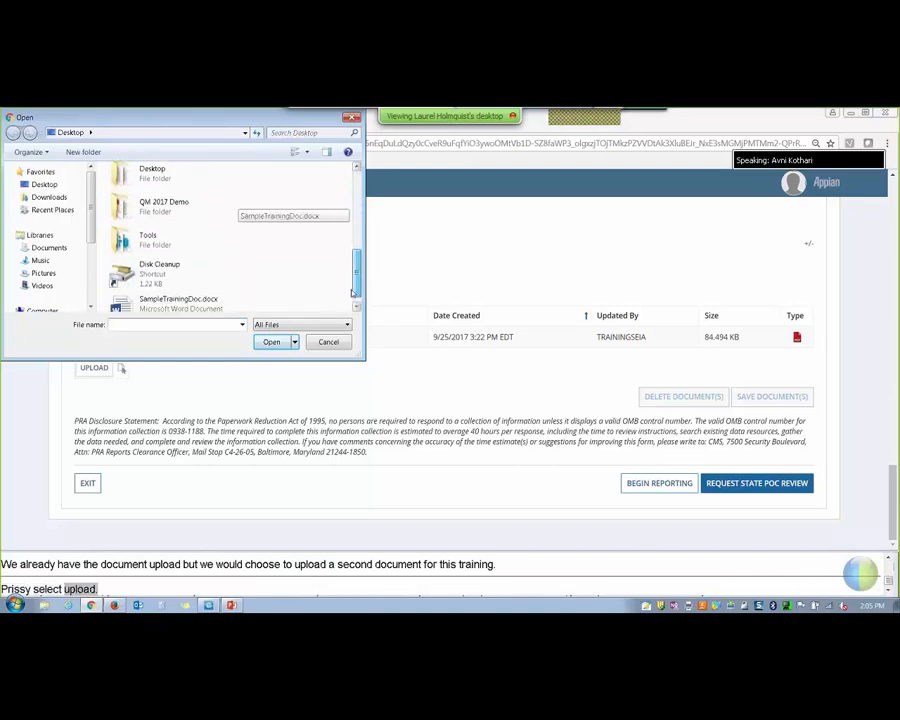
double_click(177, 293)
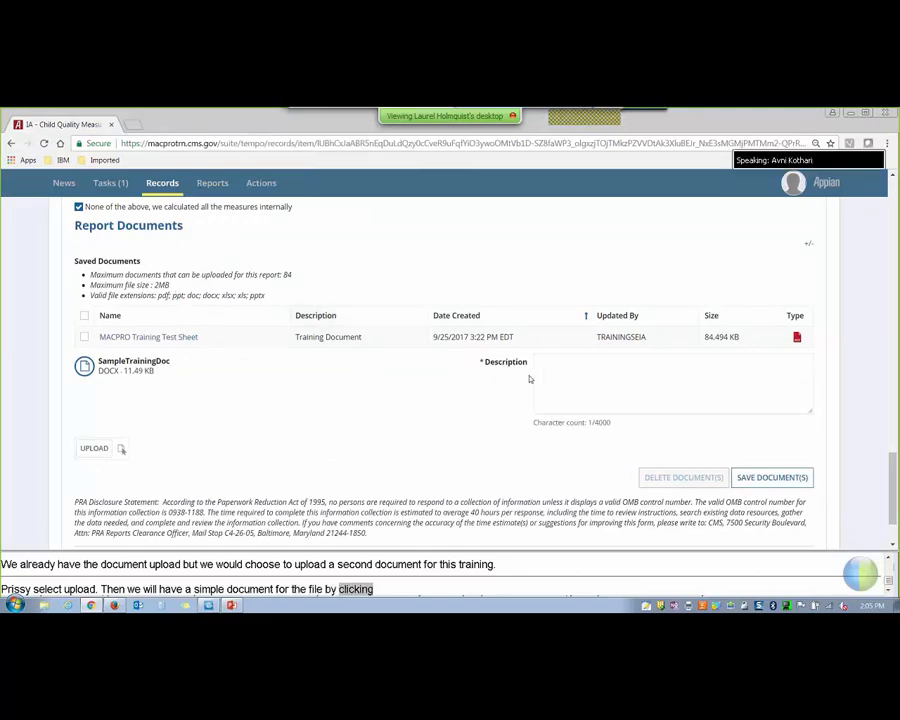
Step: Describe the uploaded file as "Uploading document for training purposes." and save it, refreshing to return to the report
click(540, 370)
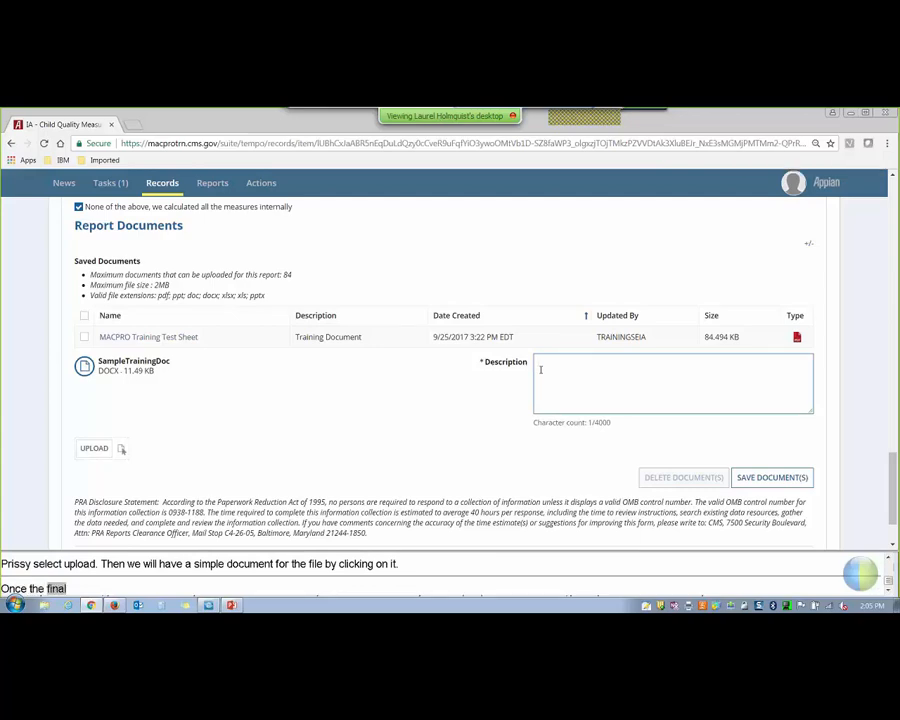
text(Upload)
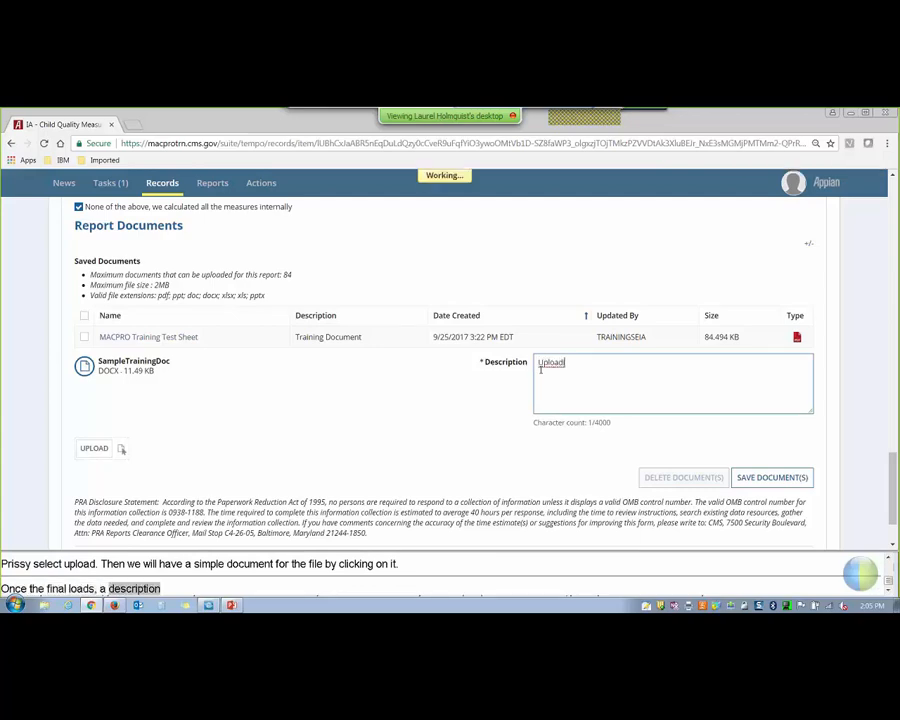
text(ing document for)
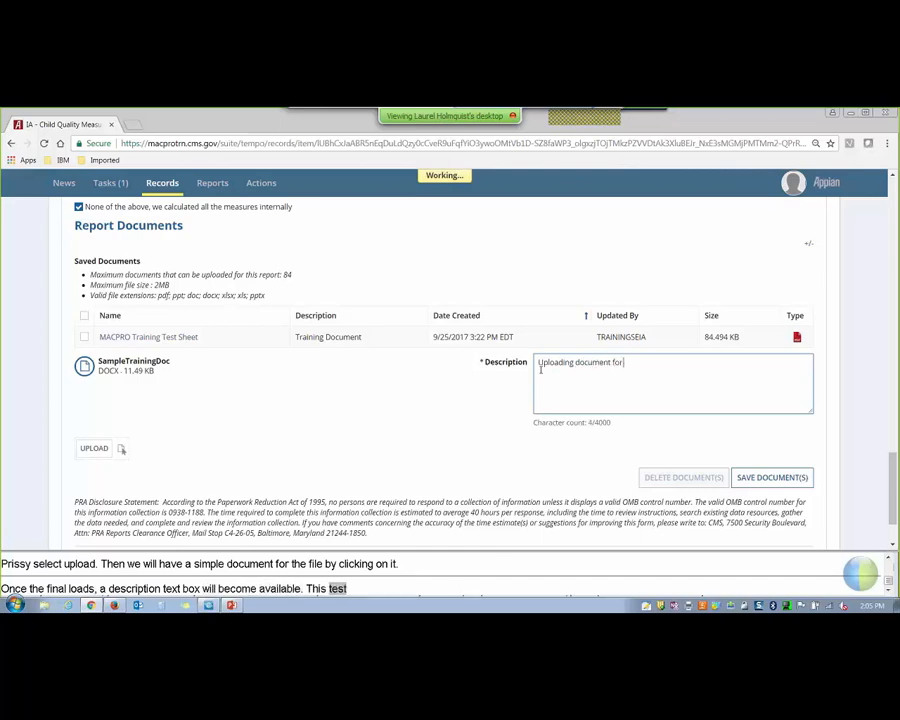
text( training purposes.)
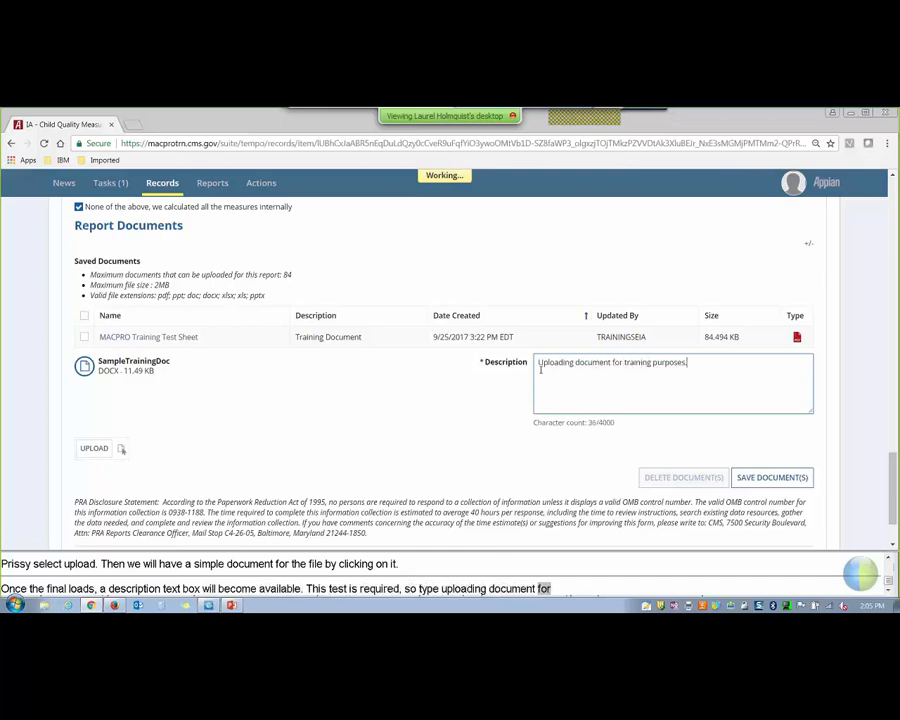
click(497, 464)
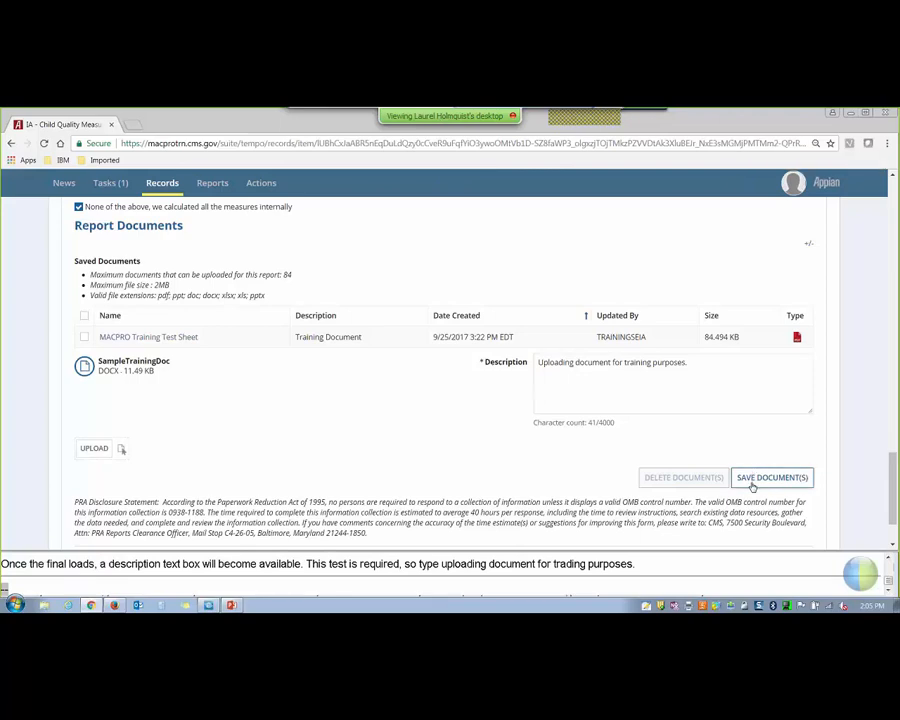
click(751, 482)
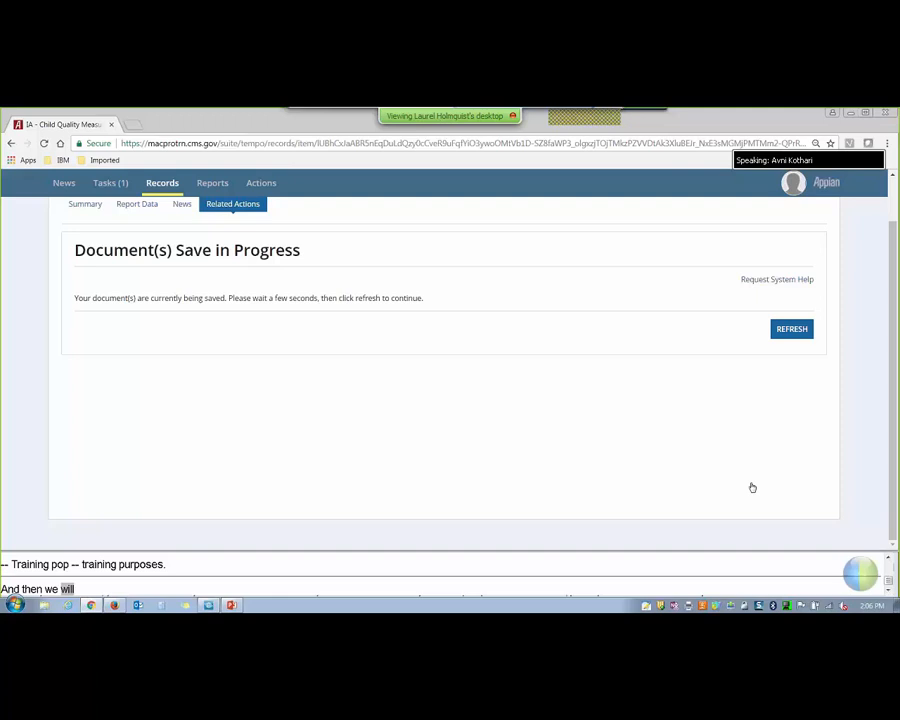
click(786, 332)
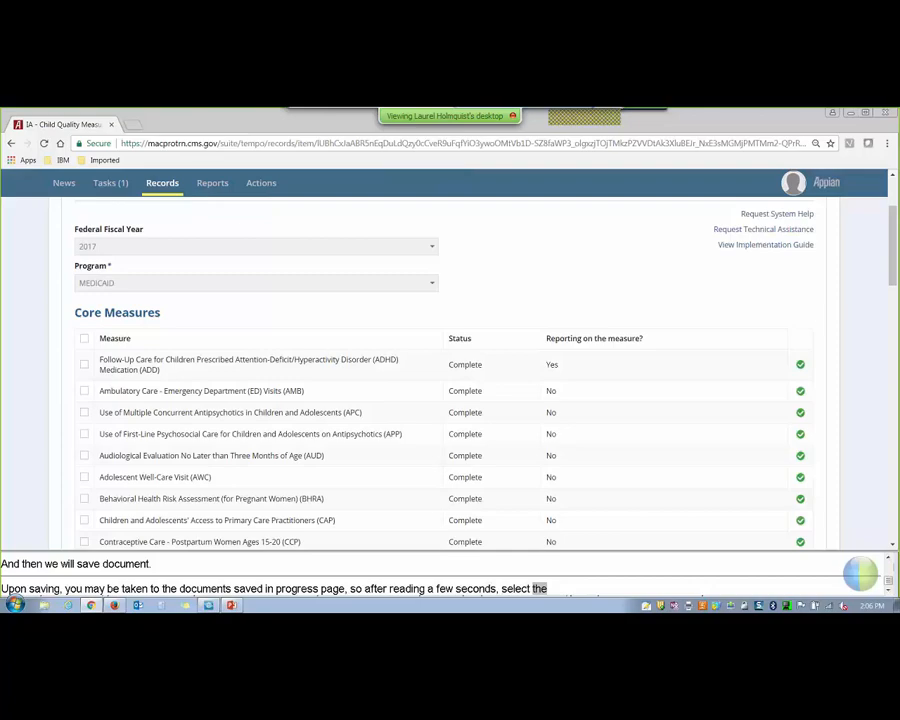
scroll(895, 308, down, 3)
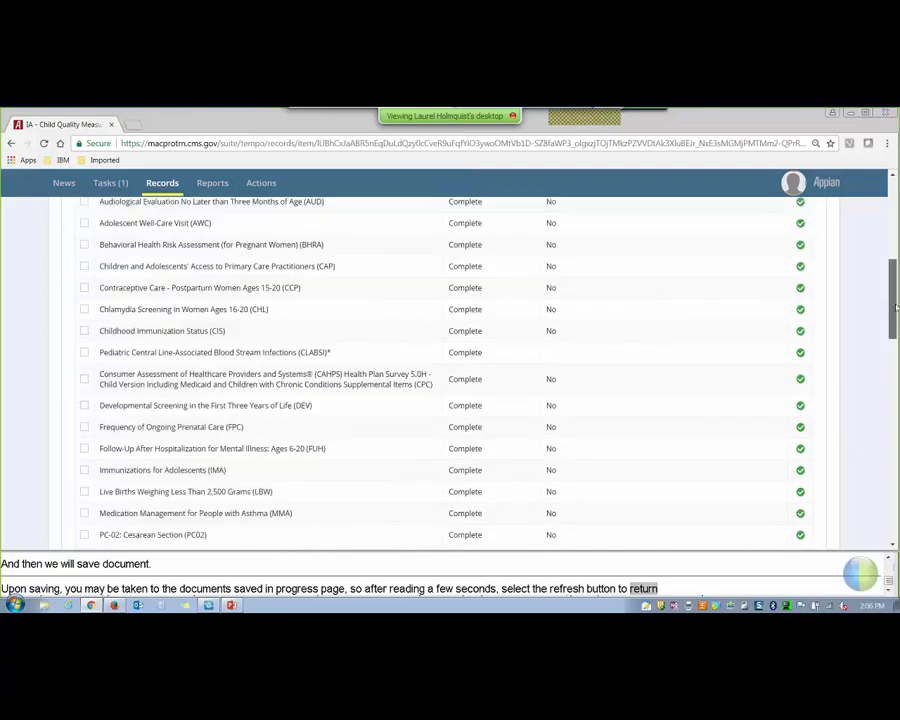
Step: Delete SampleTrainingDoc from the report's saved documents, sorting the list by name first
scroll(895, 308, down, 10)
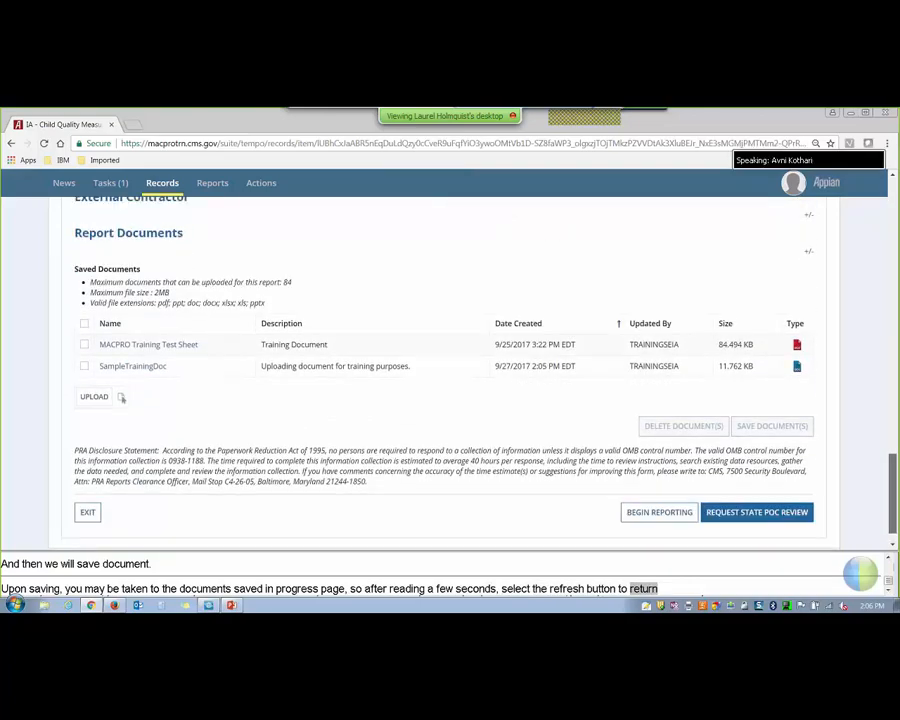
scroll(445, 370, down, 1)
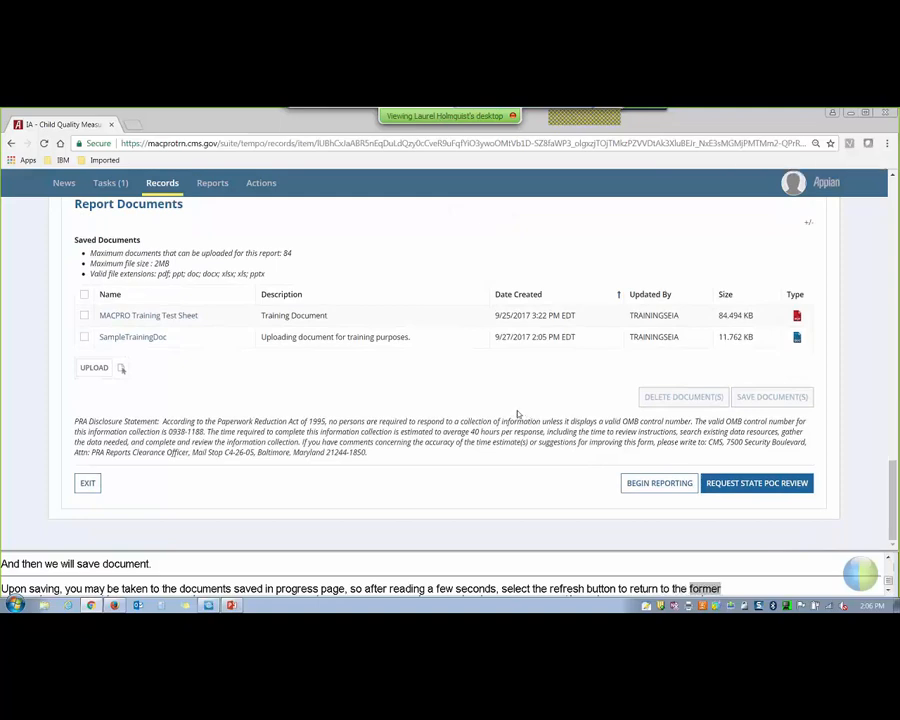
click(251, 297)
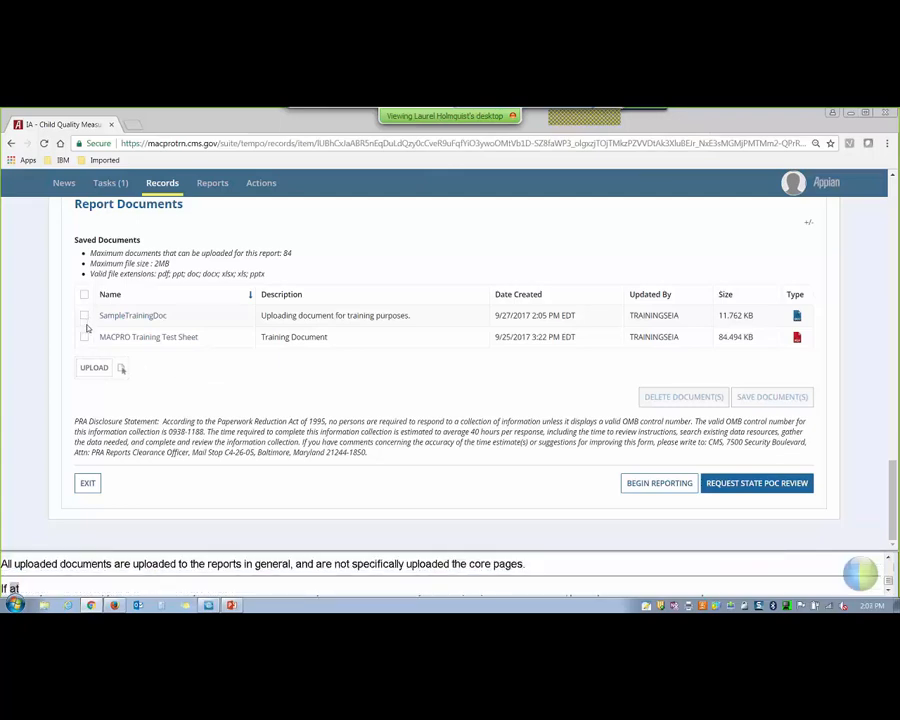
click(84, 315)
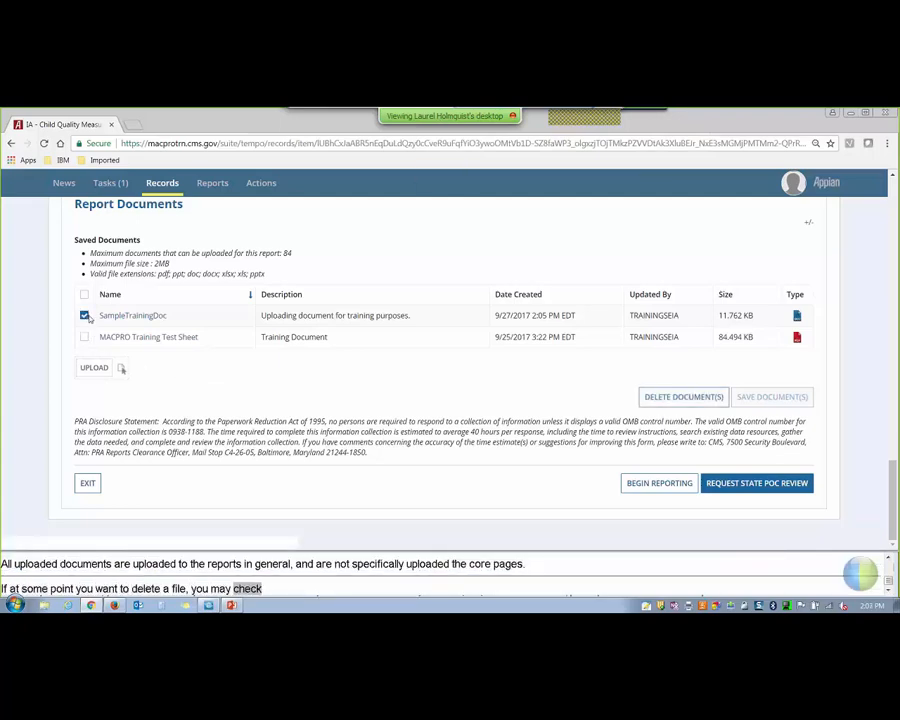
click(683, 397)
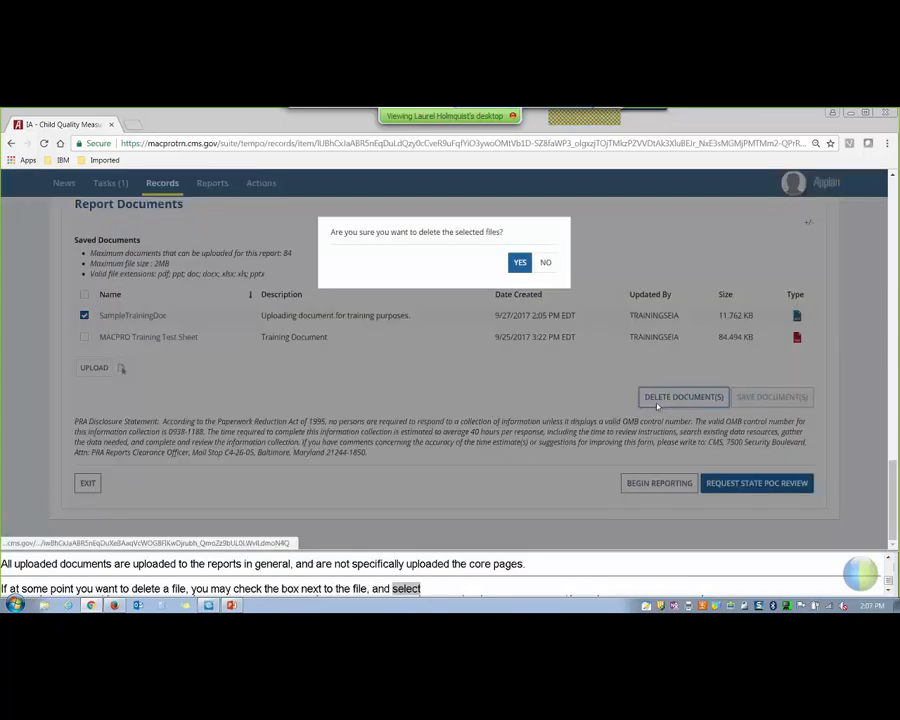
click(519, 264)
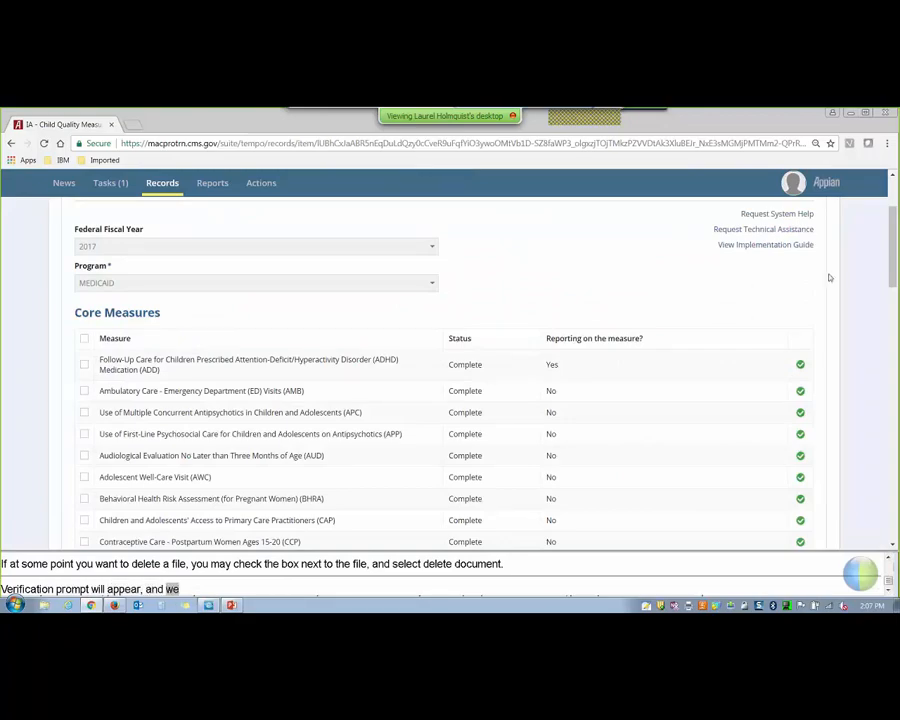
Step: Submit the Child Quality Measure report for State POC review and look over its summary page
drag(893, 262, 891, 517)
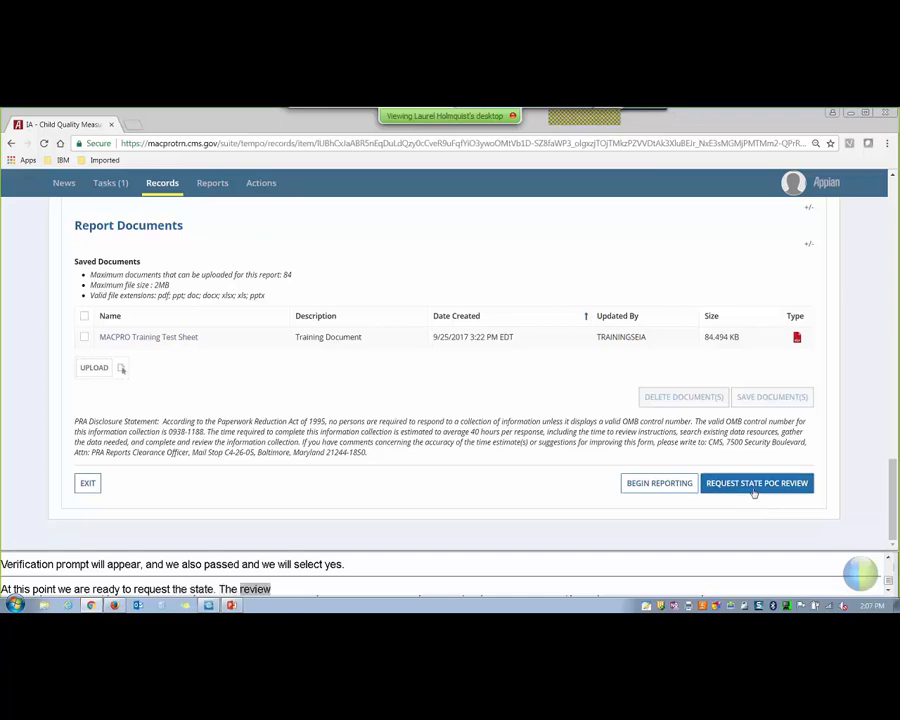
click(754, 492)
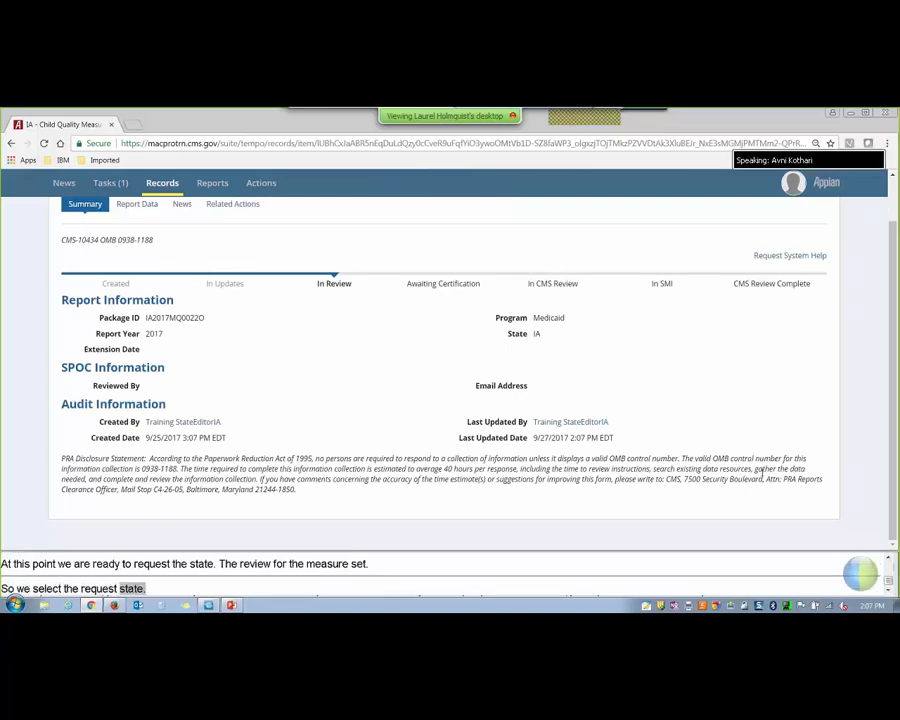
drag(891, 320, 888, 214)
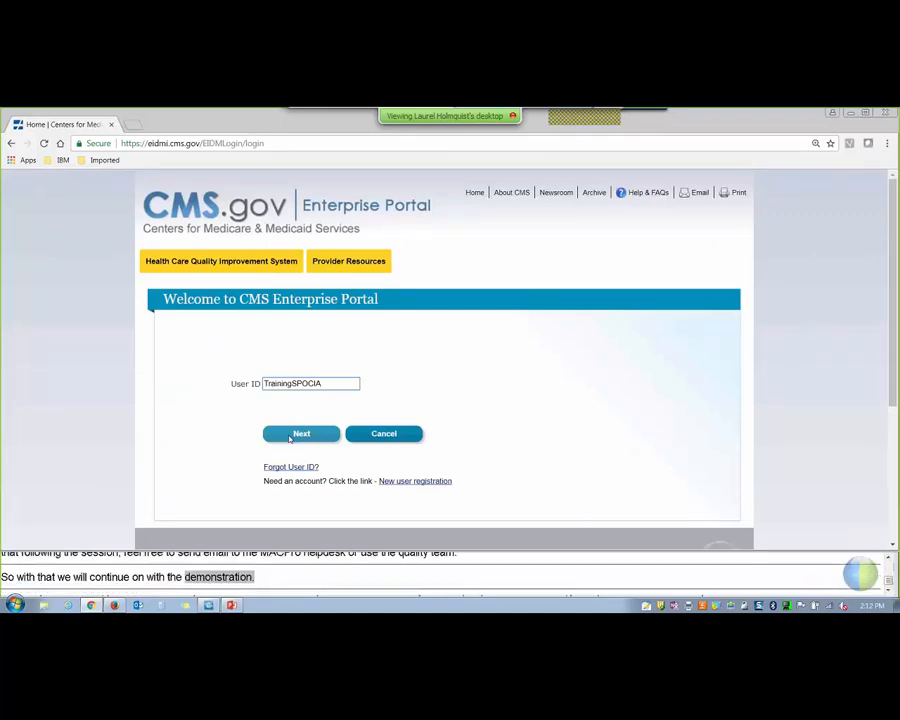
Step: Log in to the CMS Enterprise Portal as the State Point of Contact, entering the account password
click(290, 436)
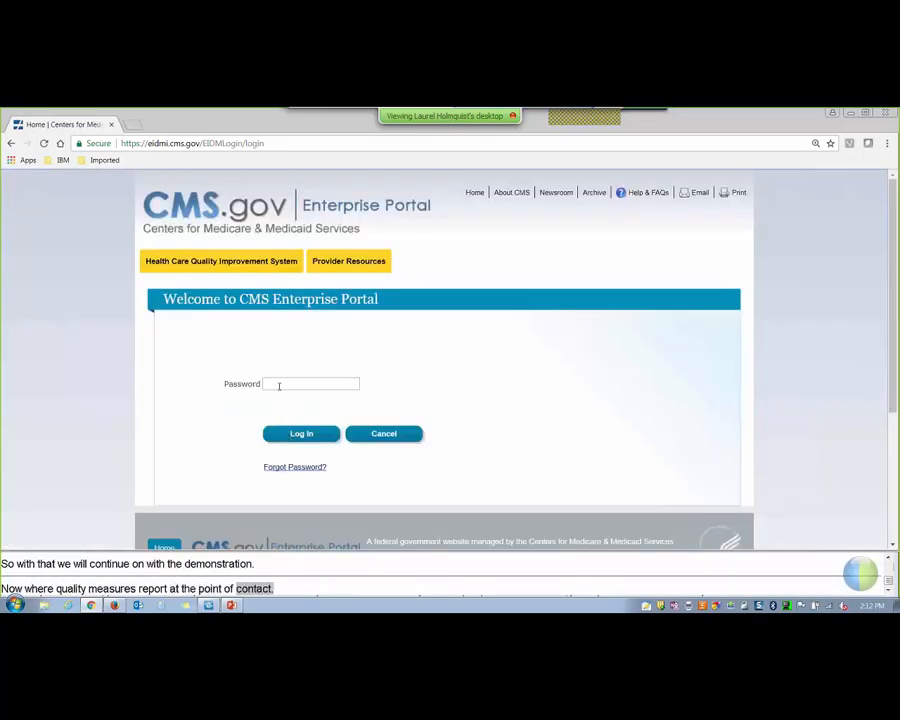
click(279, 386)
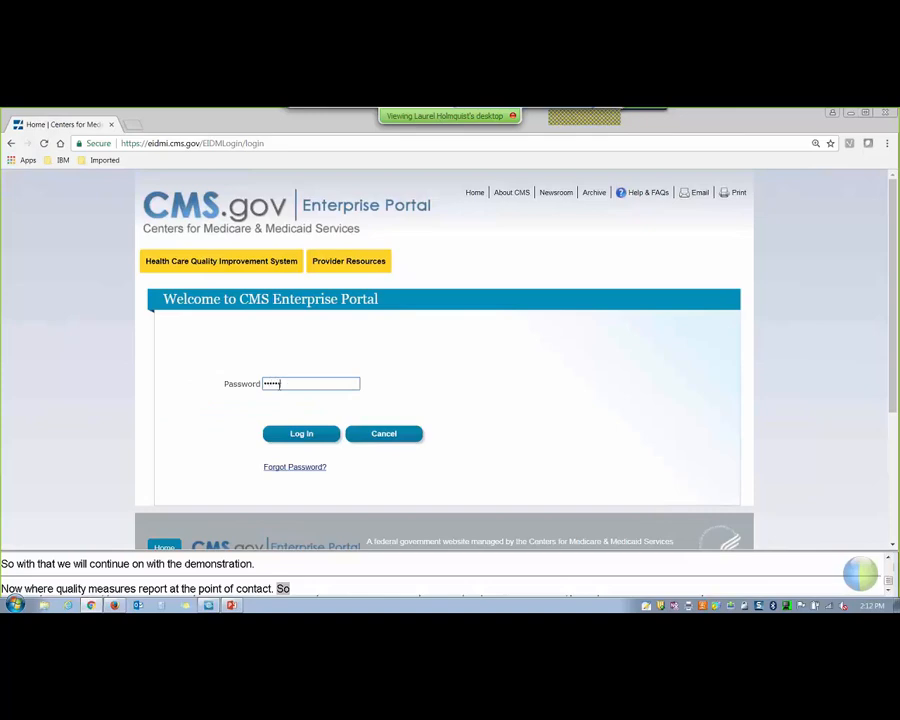
text(•••••••••)
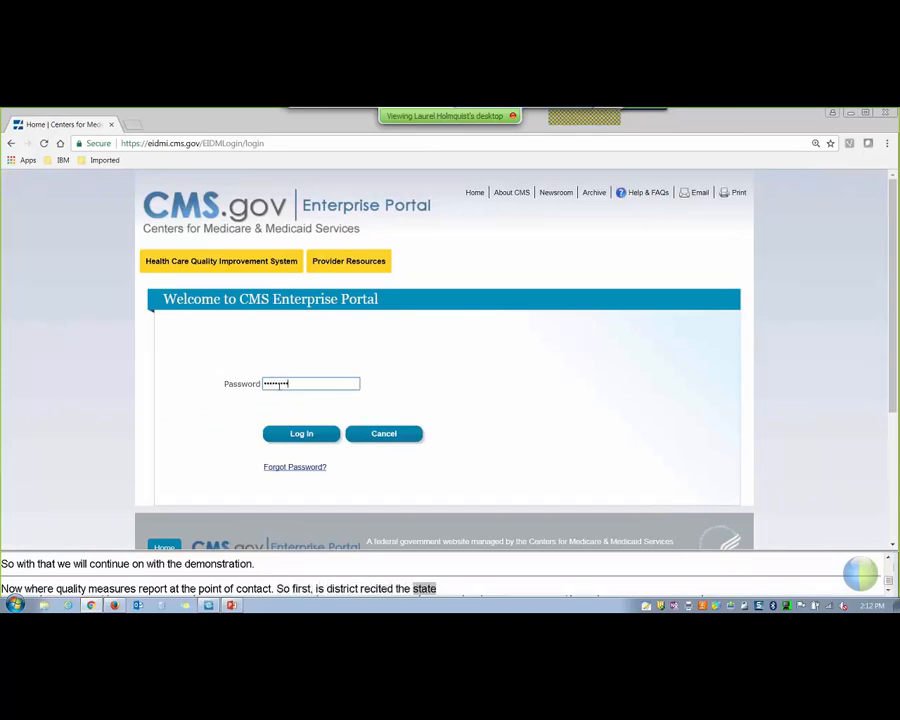
click(290, 432)
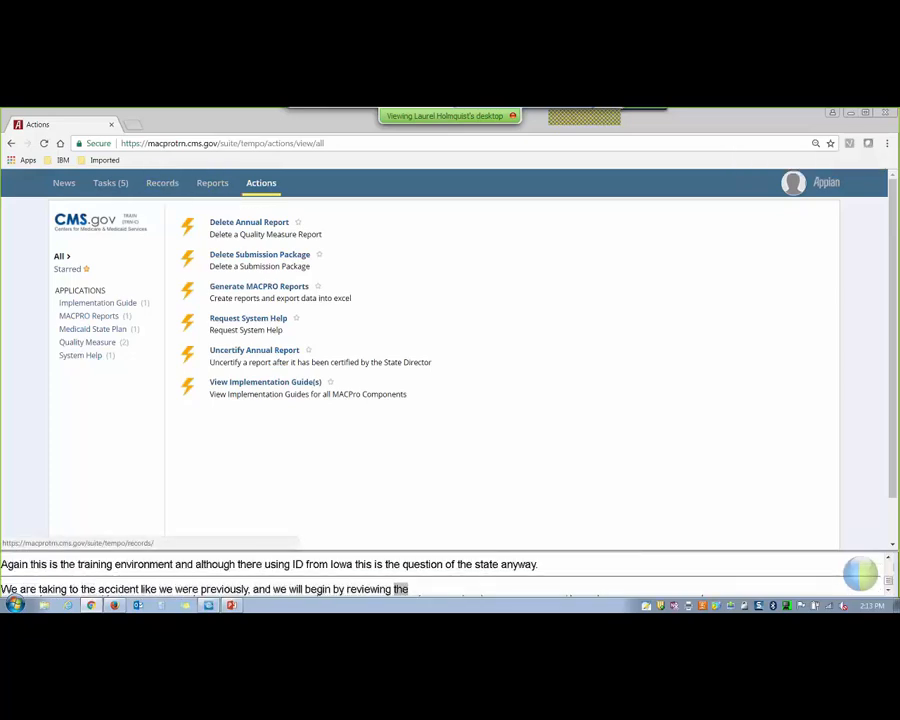
Step: Open the Review and Edit Report task for the Child Quality Measure report and go to its ADHD medication follow-up (ADD) measure
click(112, 188)
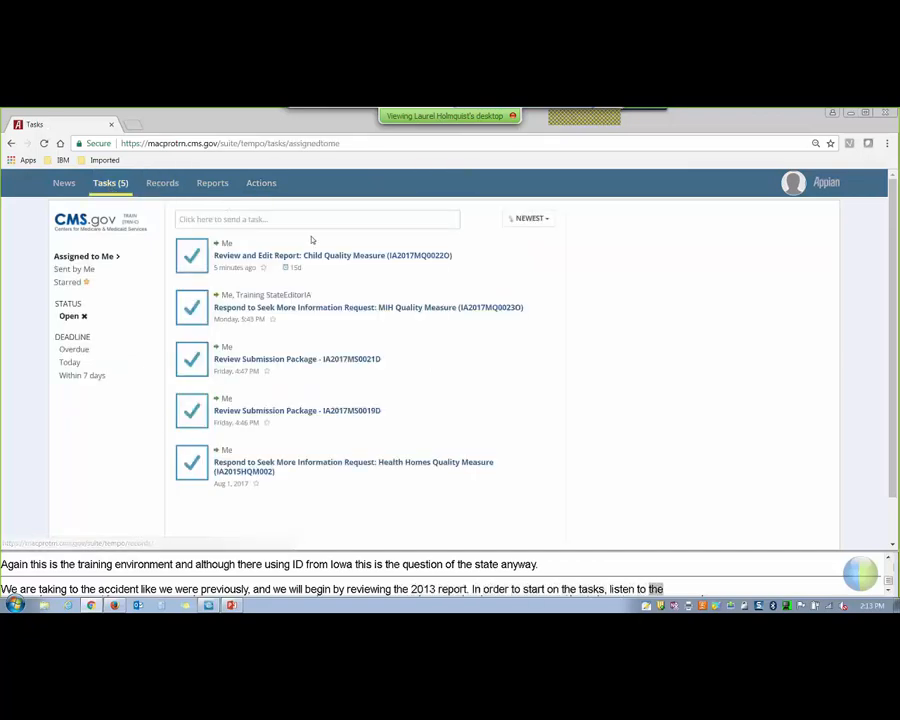
click(441, 258)
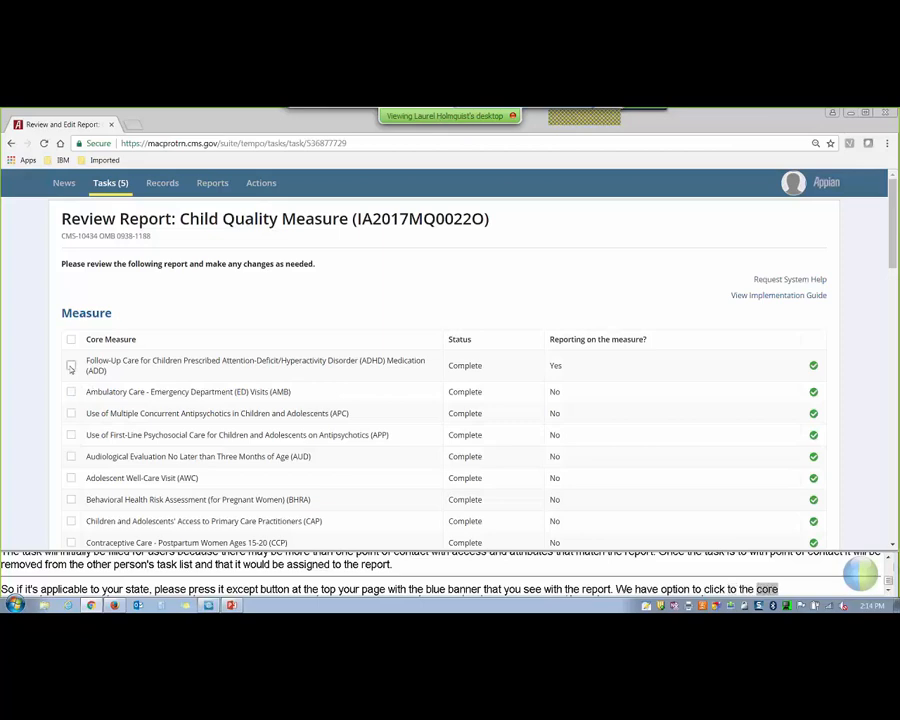
click(71, 367)
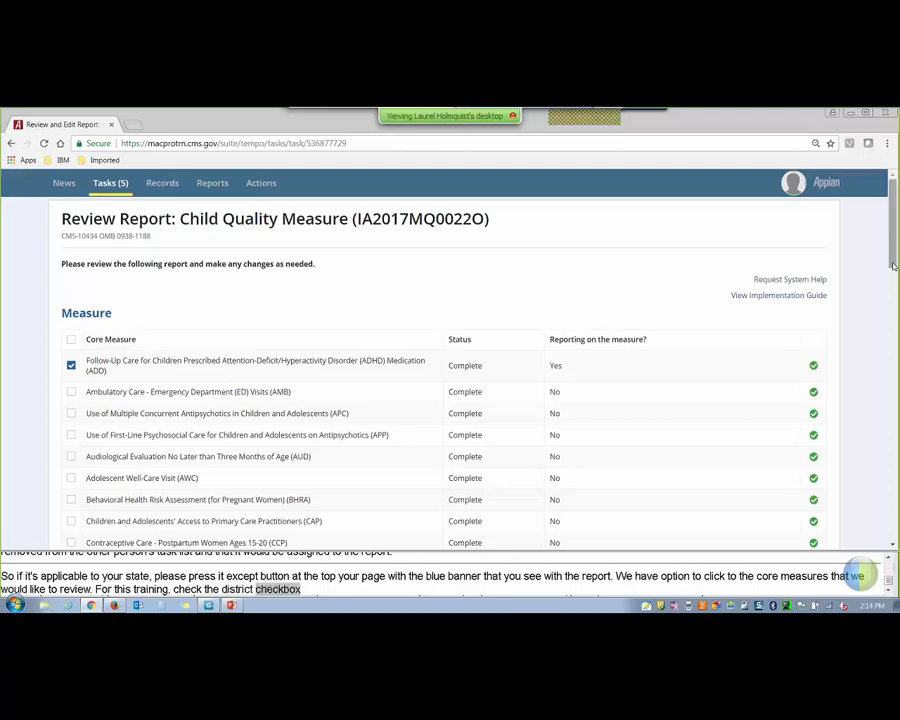
drag(892, 263, 892, 530)
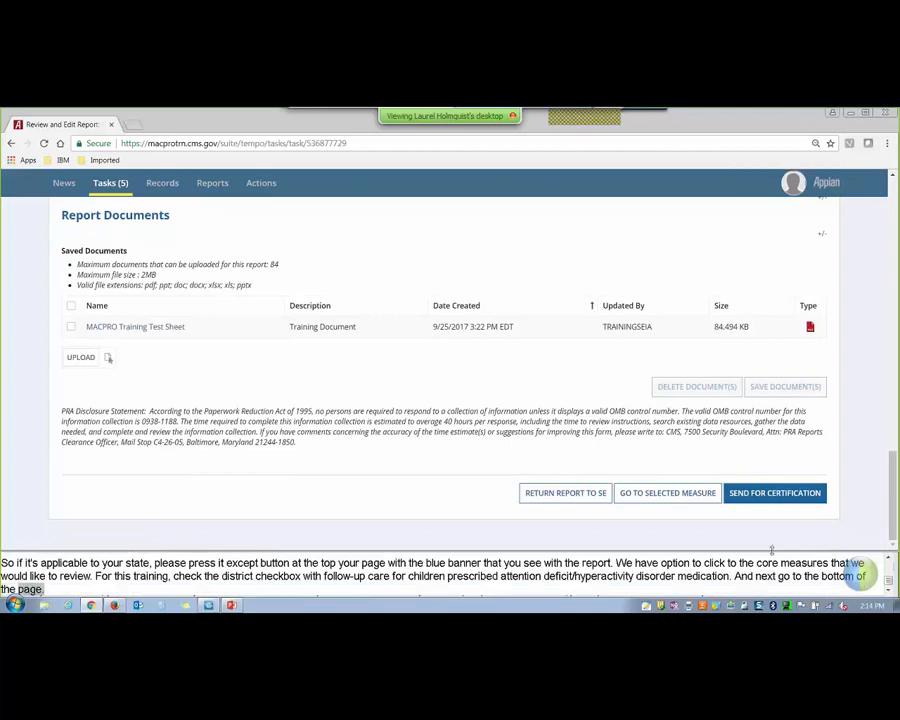
click(688, 503)
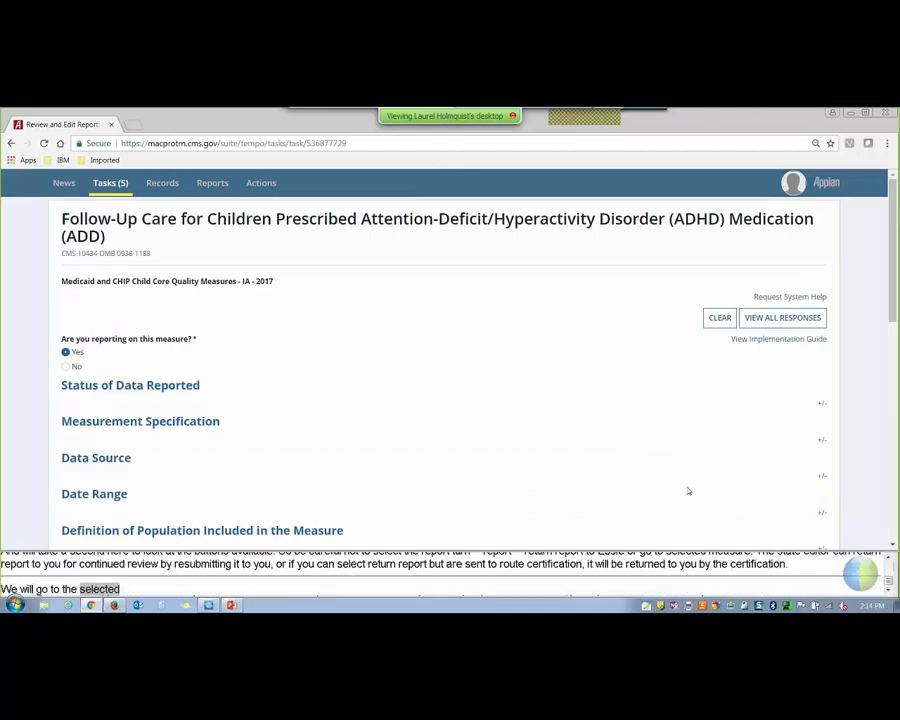
Step: With all ADD responses shown, set the status of the data being reported to Provisional and save the measure with validation set to Yes
click(770, 327)
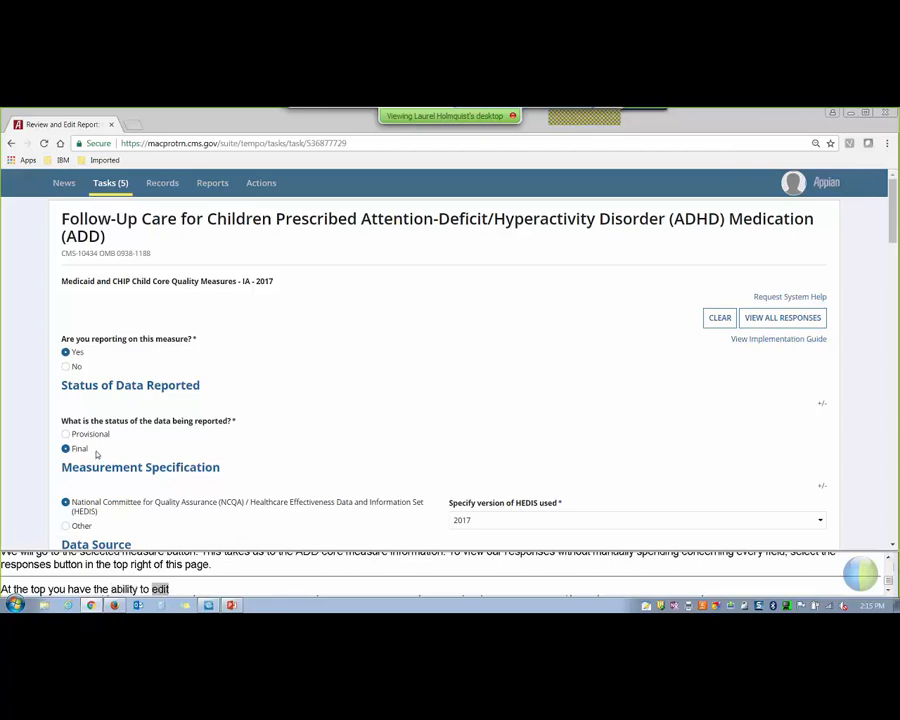
click(66, 434)
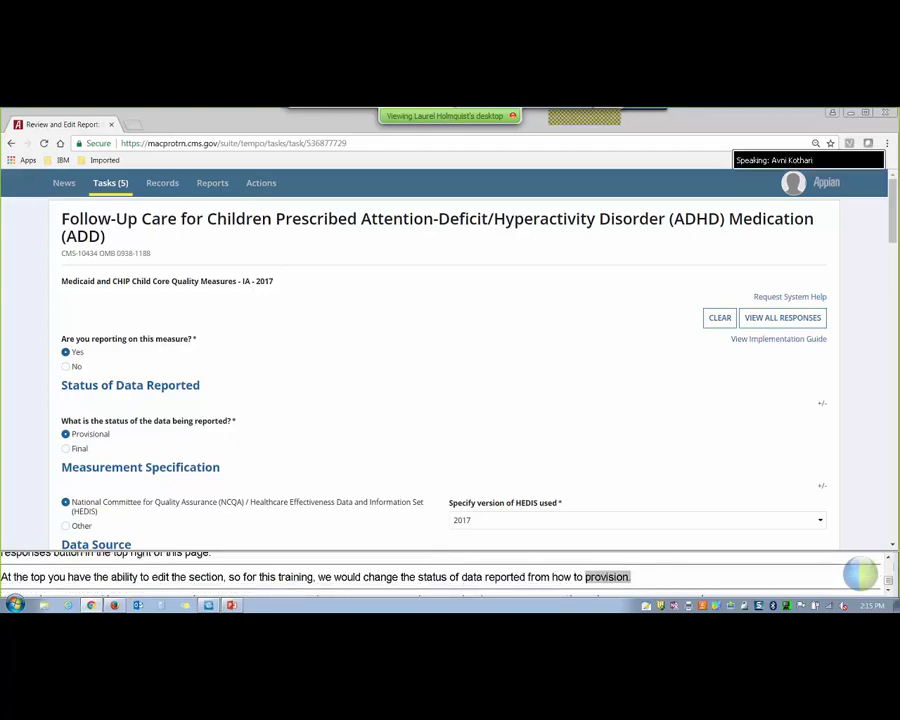
drag(889, 237, 893, 528)
key(Home)
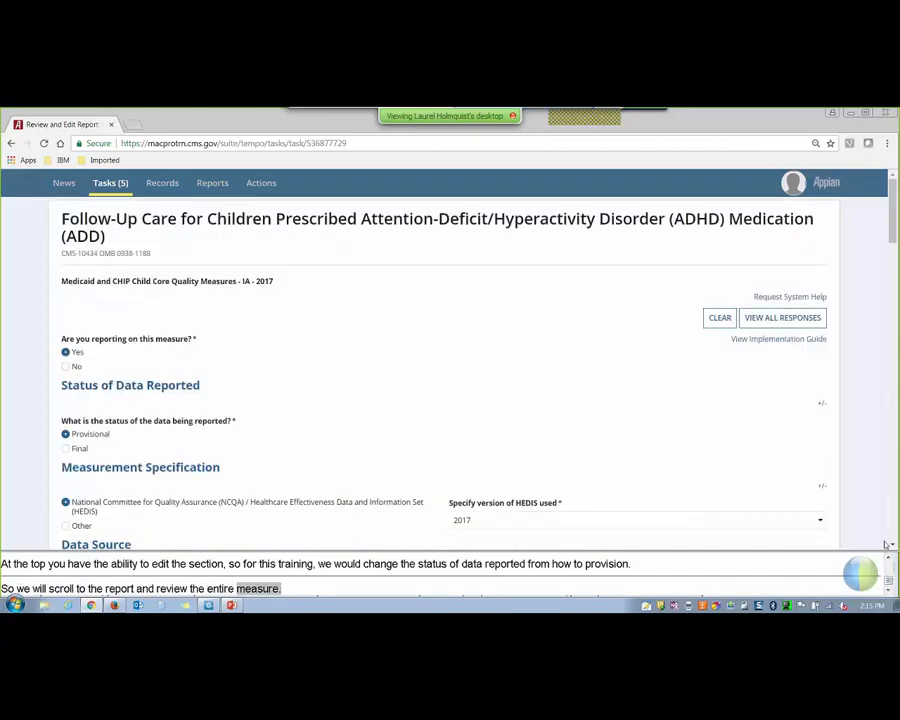
scroll(893, 541, down, 15)
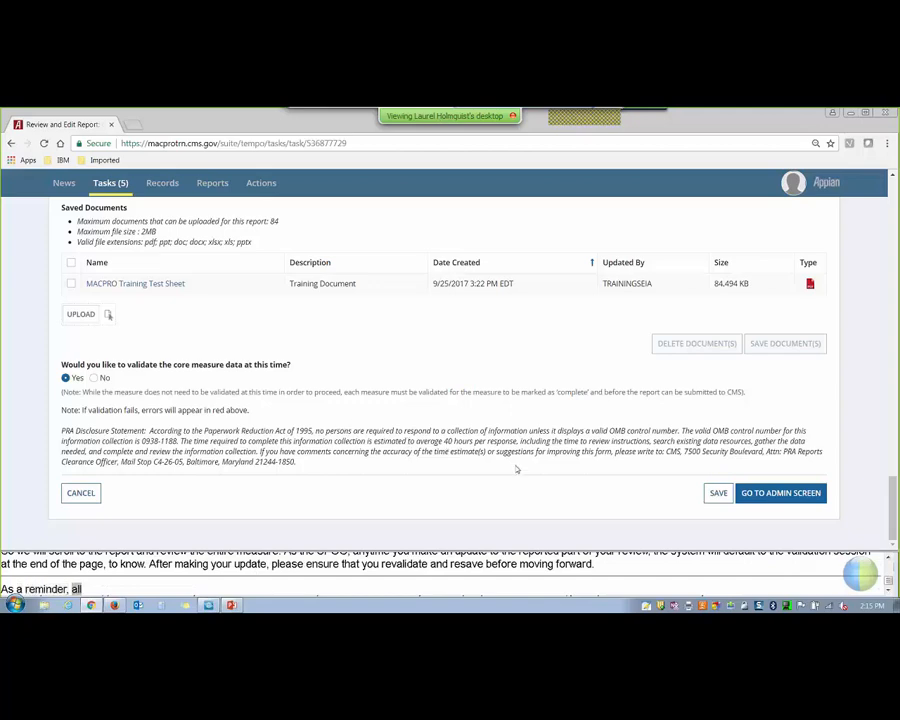
click(714, 503)
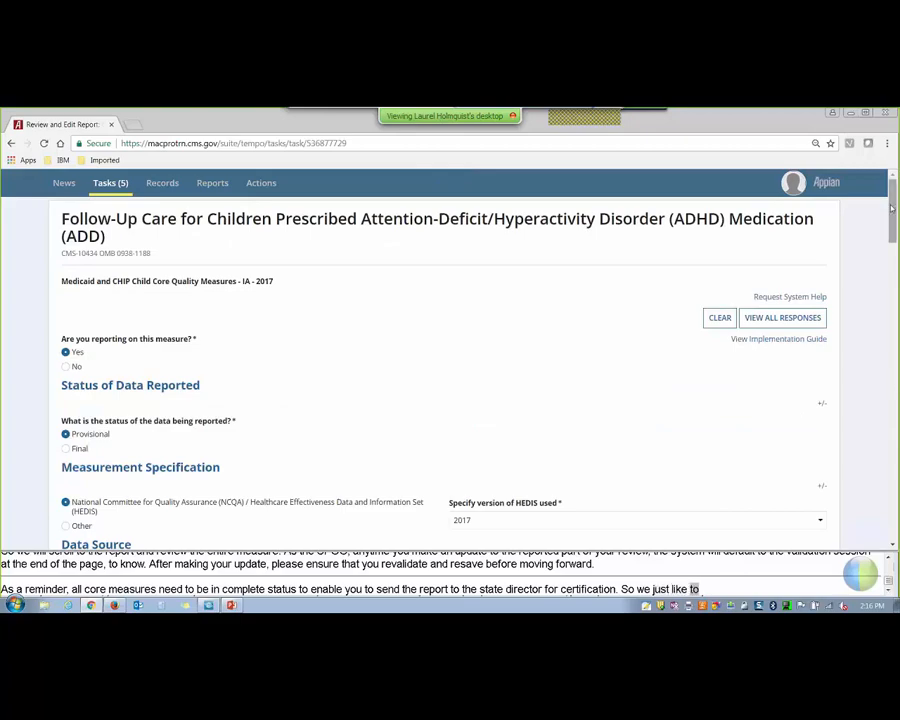
Step: Return from the ADD measure to the report's admin screen and send the report for certification
drag(895, 222, 891, 515)
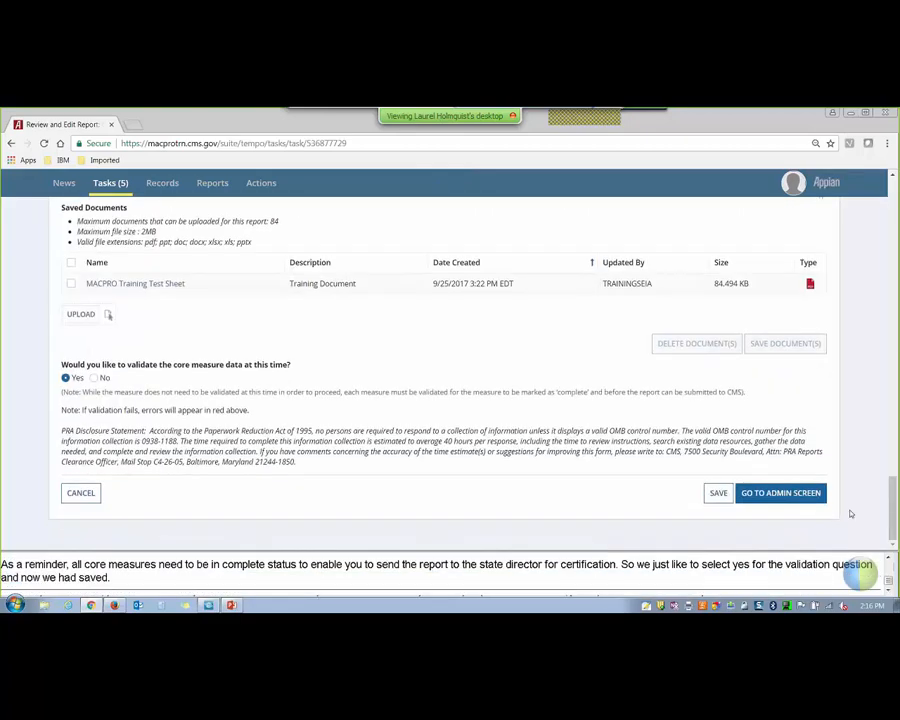
click(781, 493)
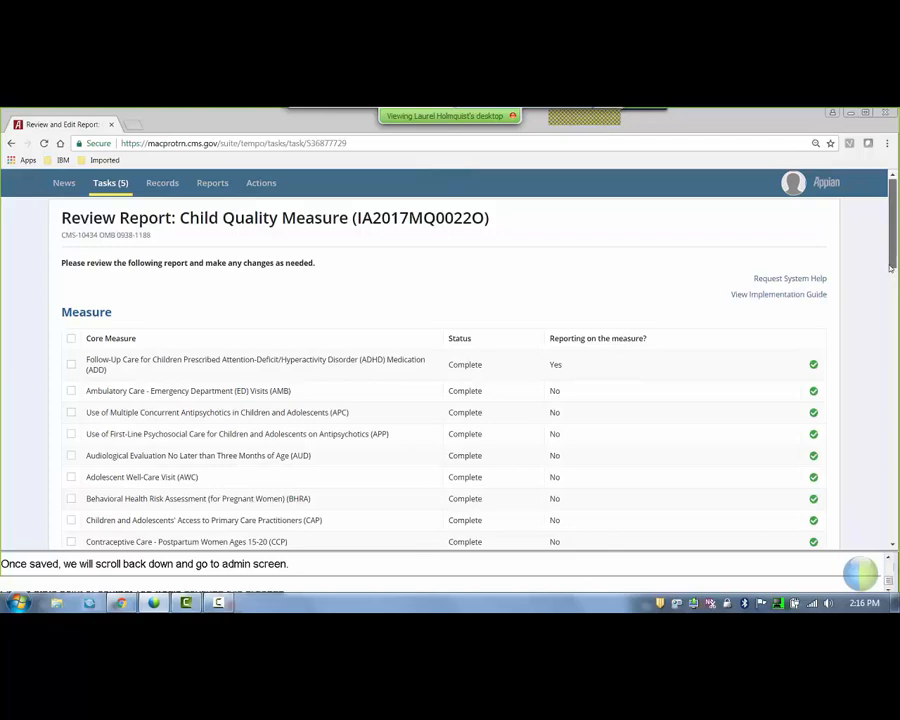
drag(890, 268, 890, 545)
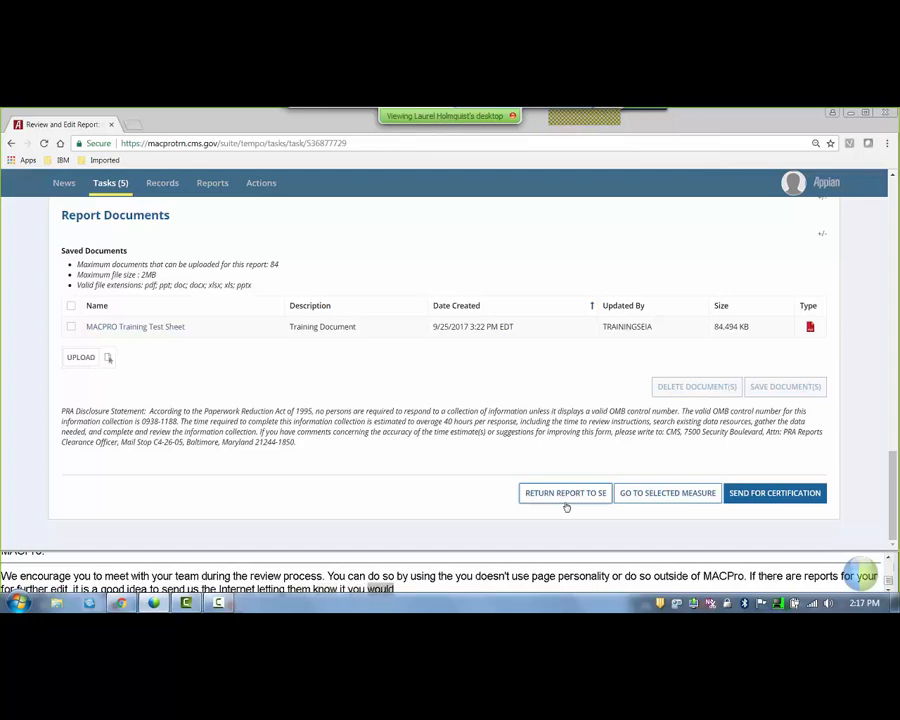
click(750, 503)
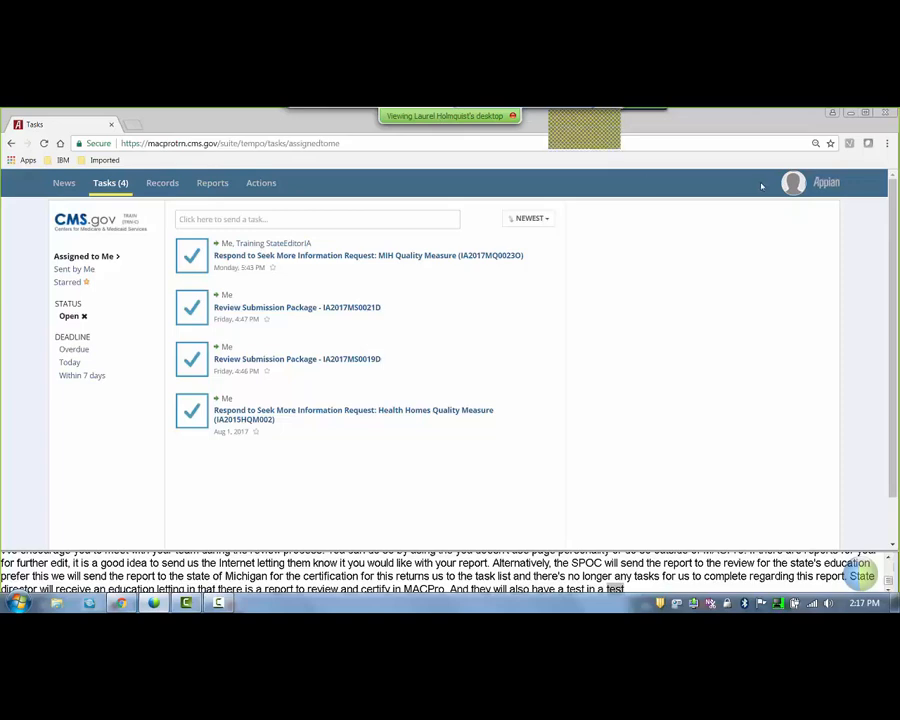
Step: Sign out of the State Point of Contact account and return to the Appian login
click(791, 186)
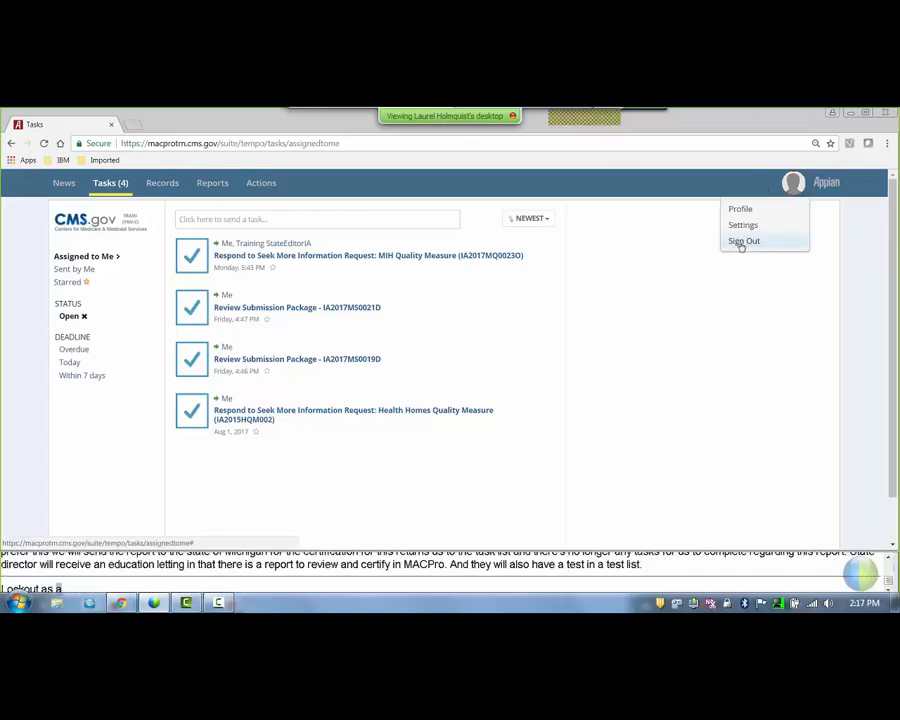
click(741, 242)
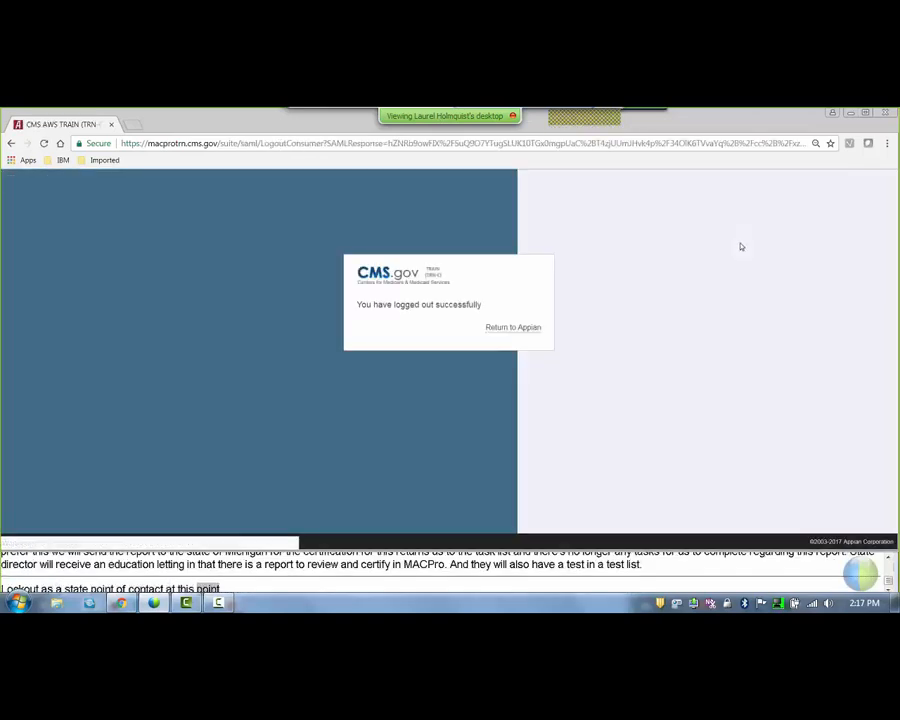
click(493, 328)
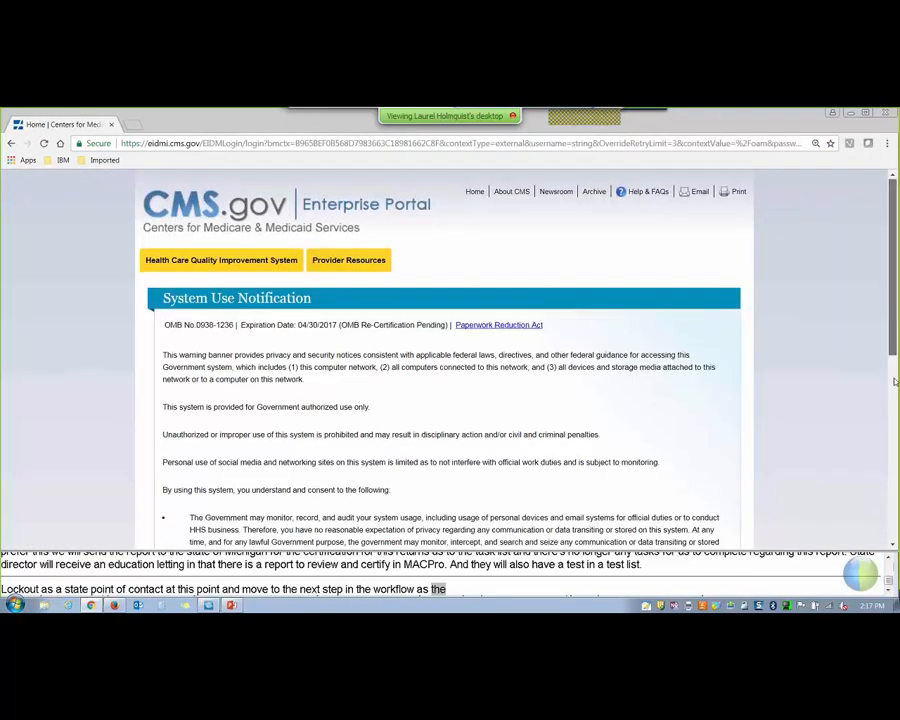
Step: Accept the system use terms and sign in to the CMS Enterprise Portal with the State Director's user ID and account password
scroll(297, 434, down, 5)
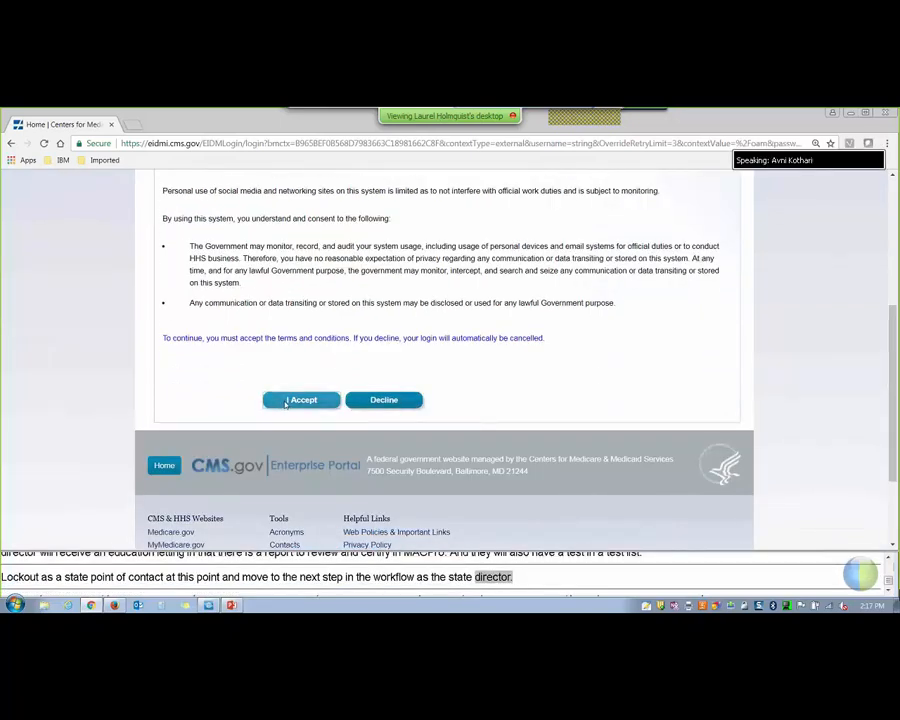
click(286, 400)
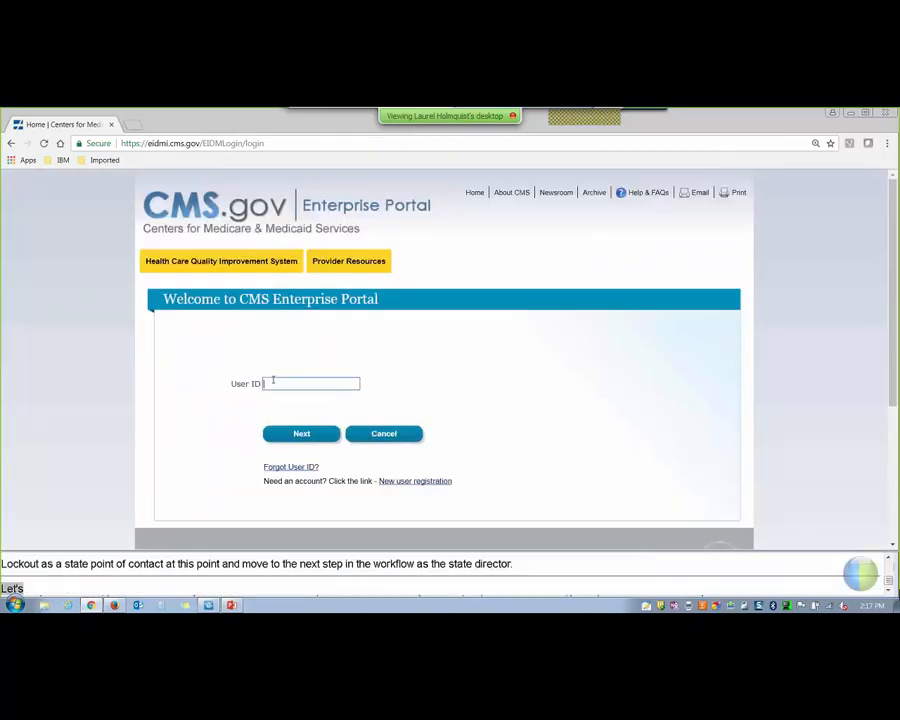
text(l)
text(raining)
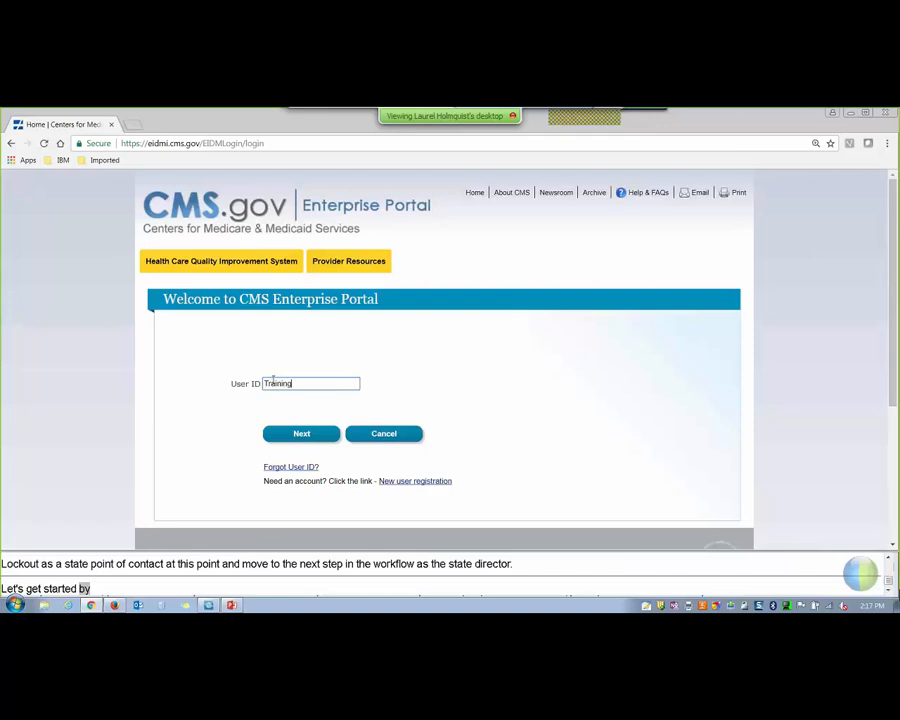
text(SDIRIA)
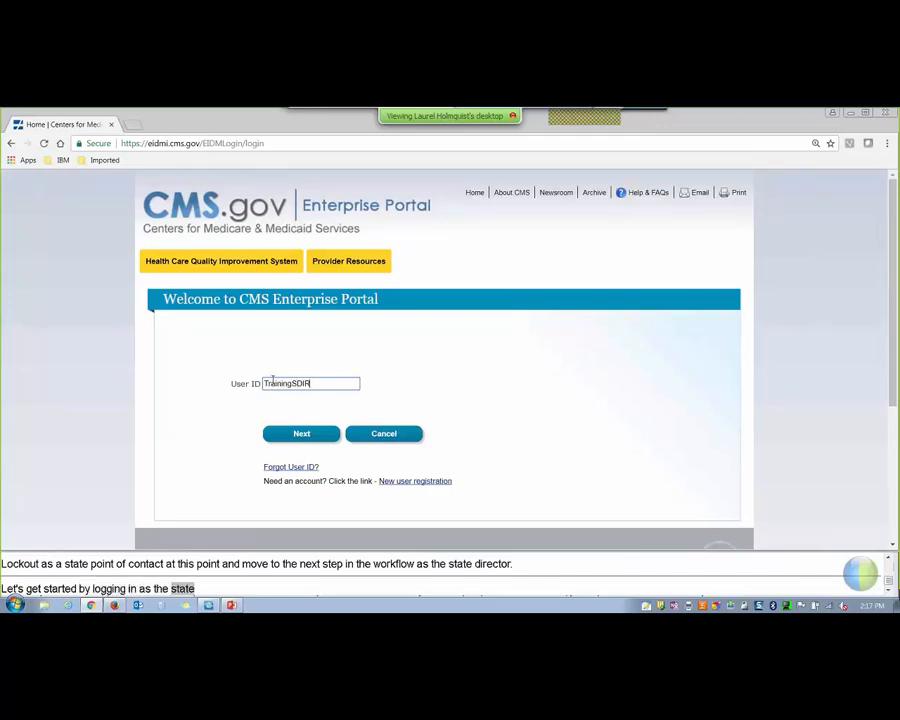
click(282, 434)
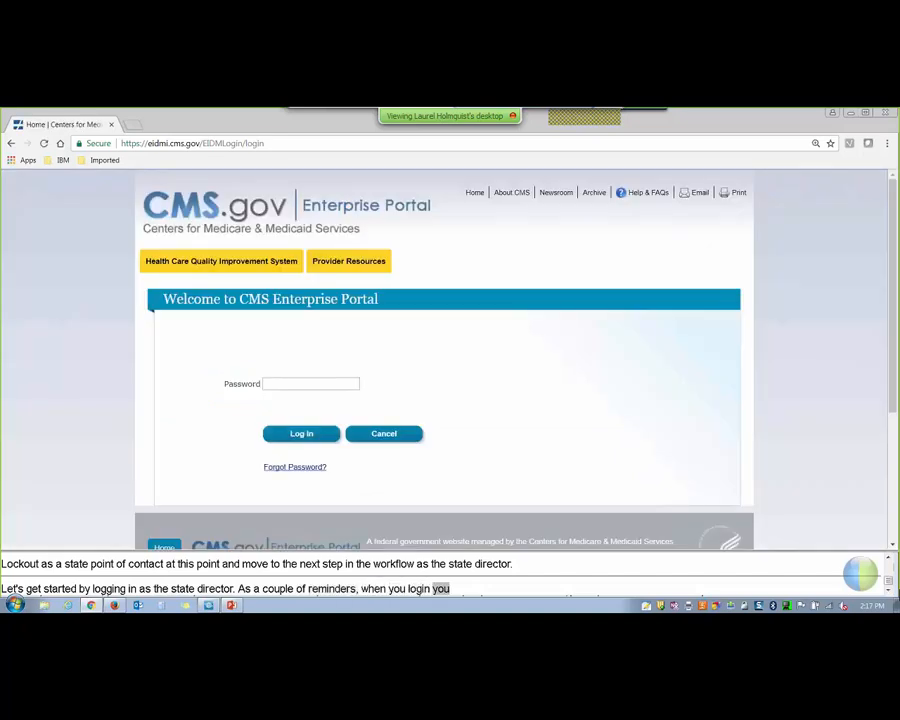
click(267, 383)
text(•••••)
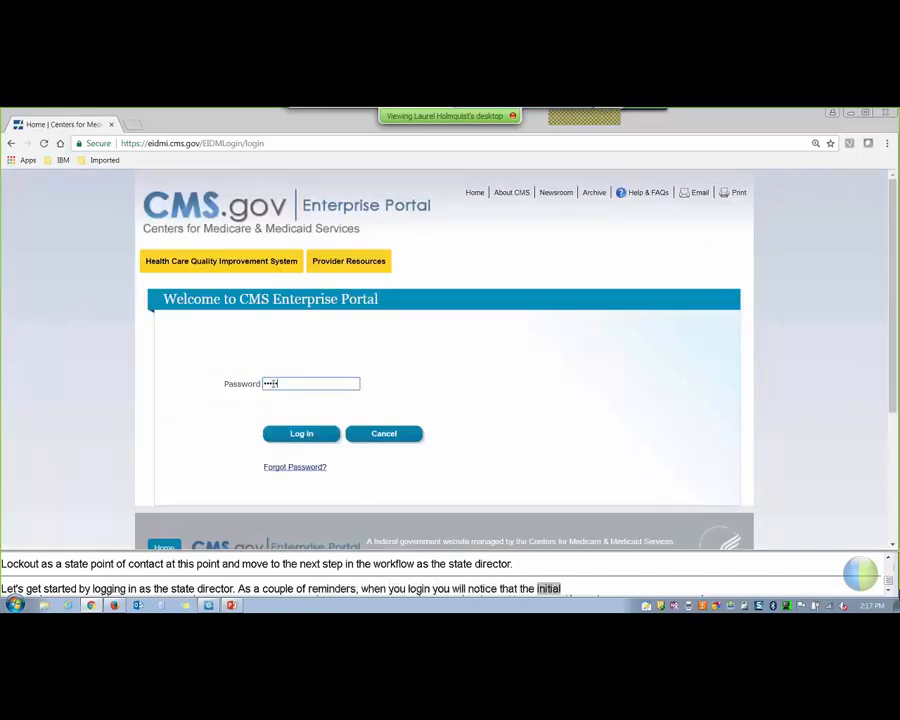
text(••••)
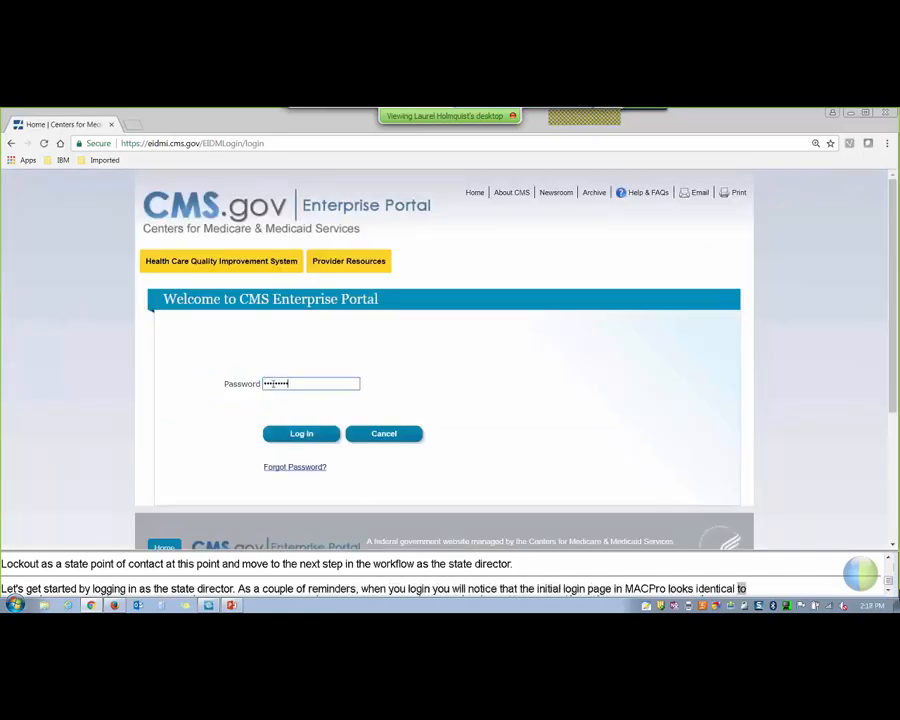
click(293, 437)
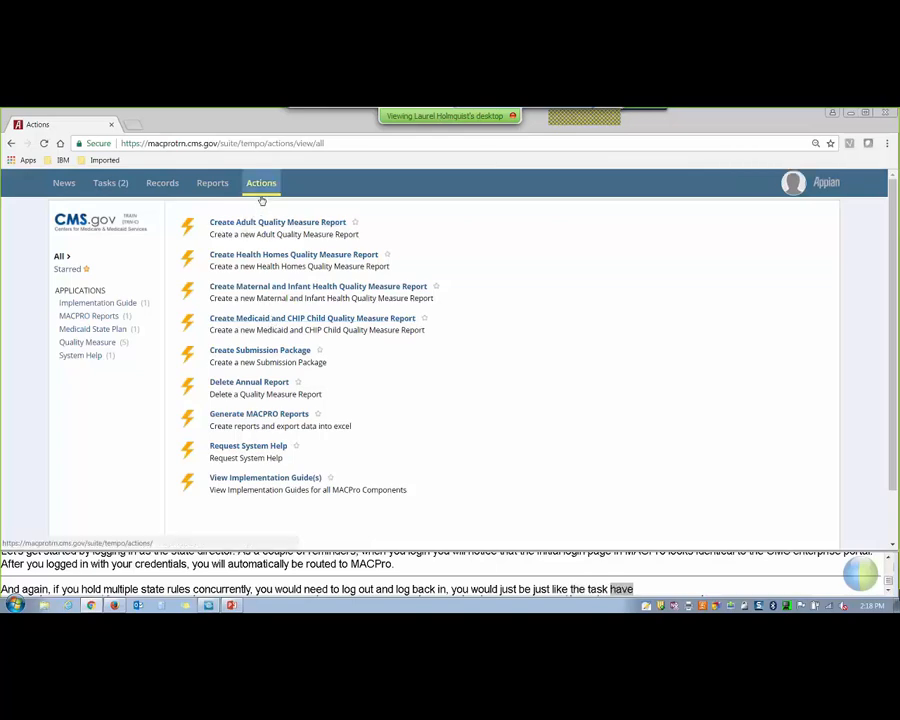
Step: Open the Review & Certify Report task for Iowa's 2017 Child Quality Measure report and look through its admin page, from core measures to certification options
click(120, 194)
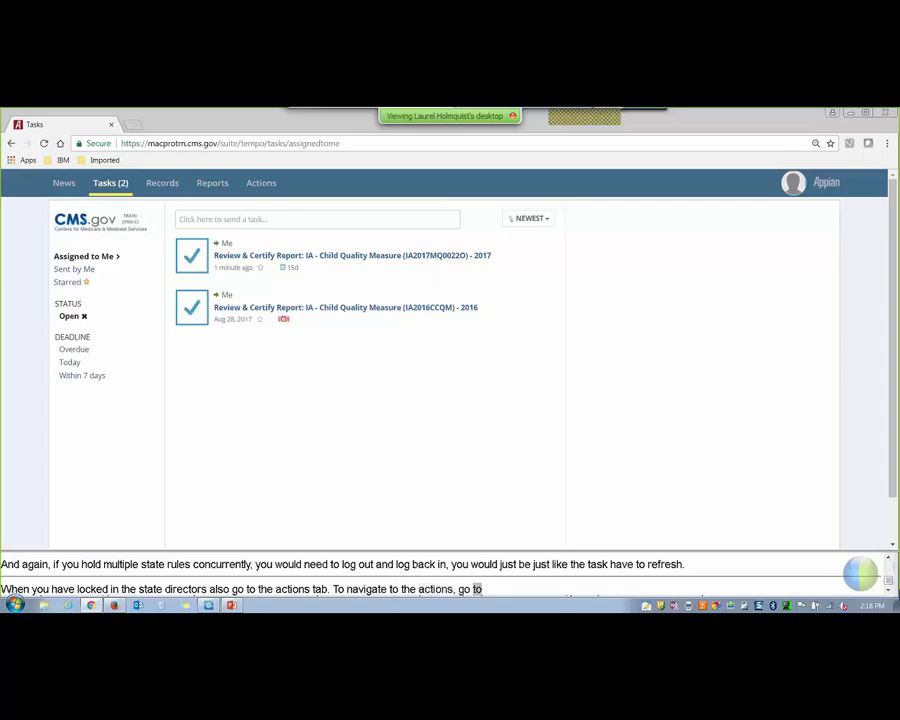
click(445, 263)
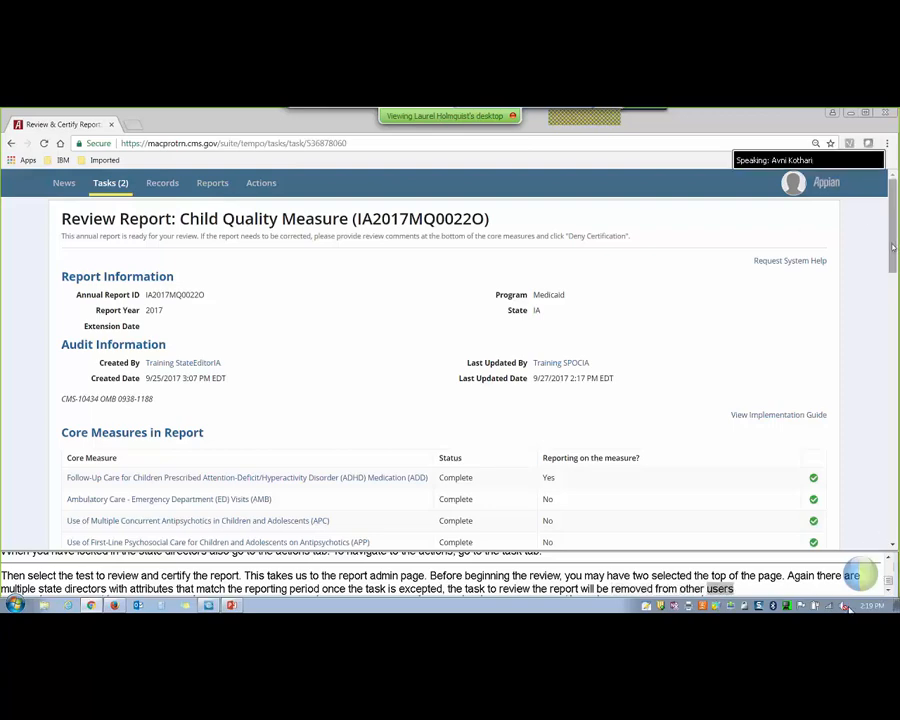
drag(893, 245, 895, 300)
scroll(450, 370, down, 2)
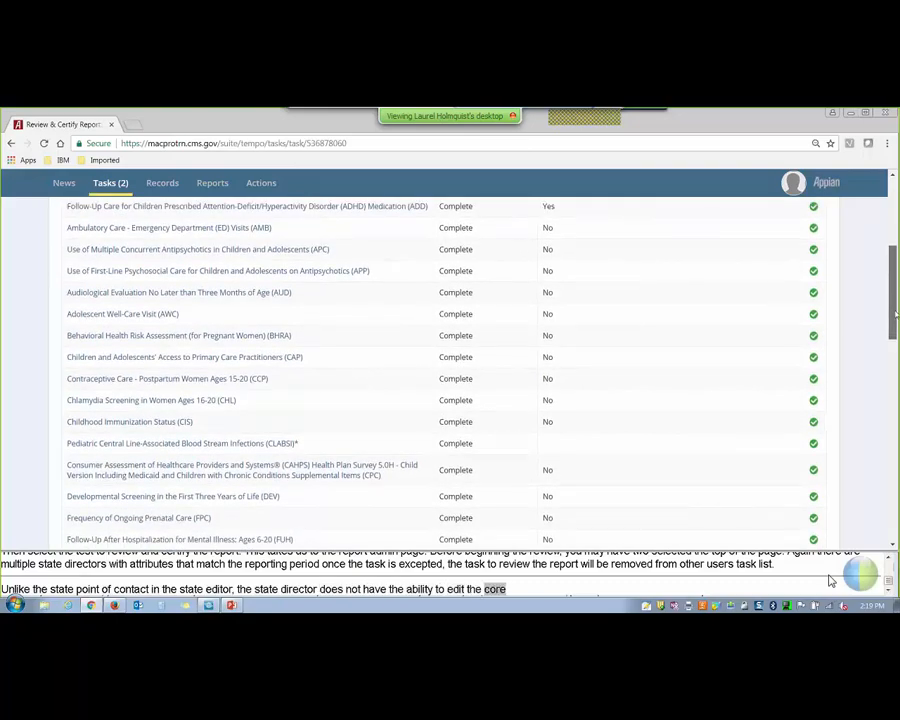
scroll(450, 370, down, 3)
scroll(450, 370, down, 10)
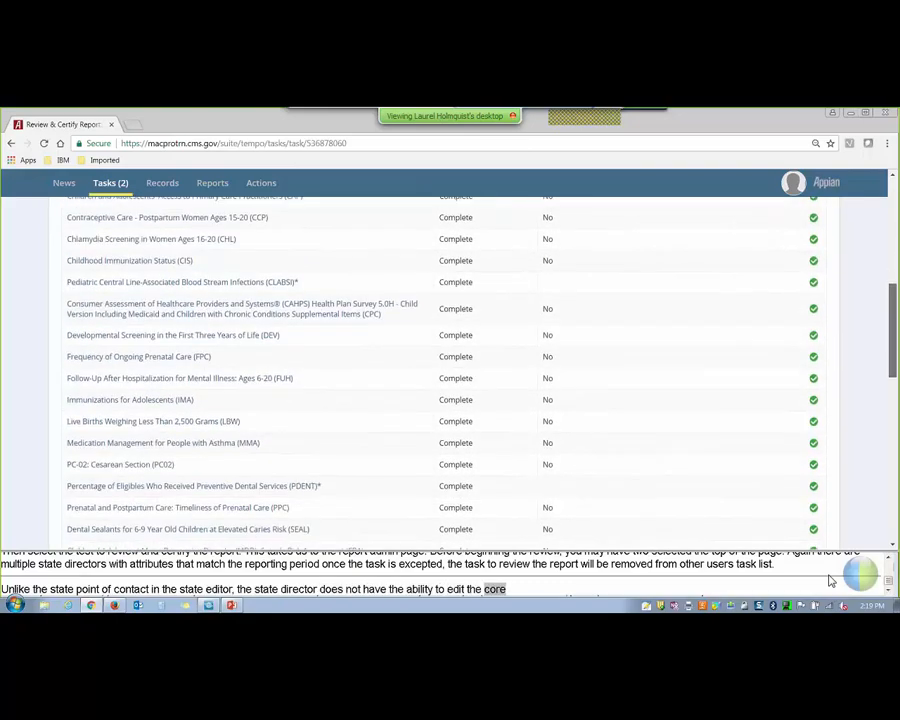
scroll(450, 370, down, 2)
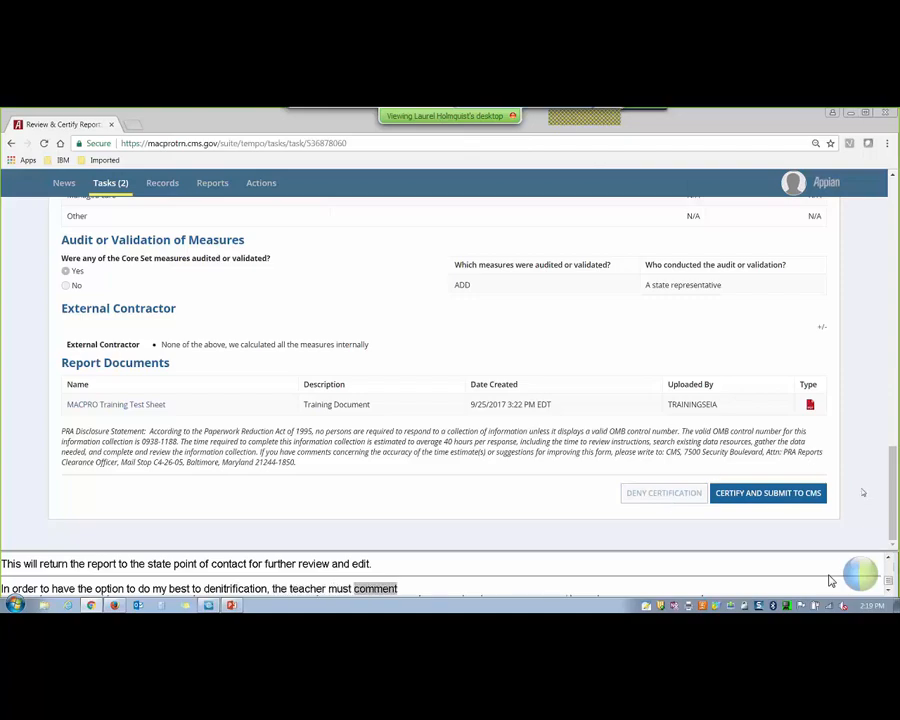
drag(895, 497, 876, 227)
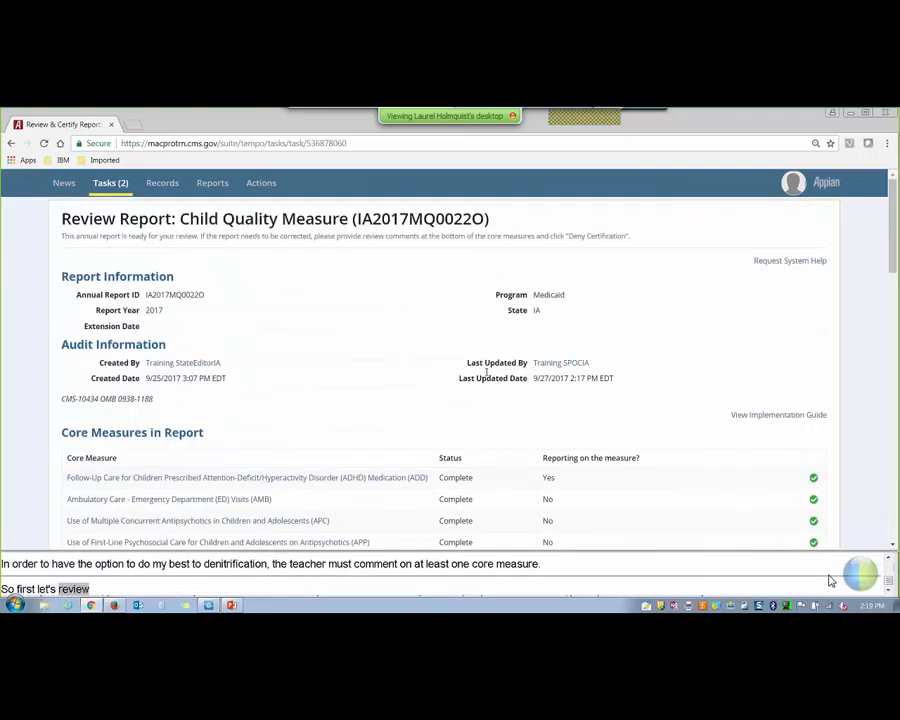
Step: Open the ADHD medication follow-up (ADD) measure and expand its Status of Data Reported and Measurement Specification sections
click(367, 480)
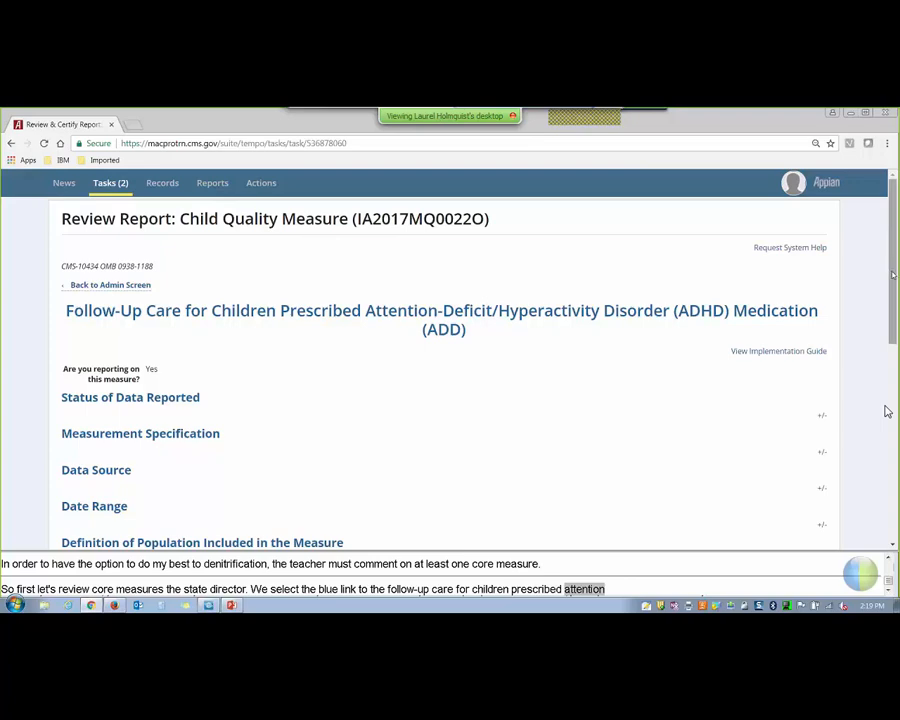
scroll(885, 411, down, 2)
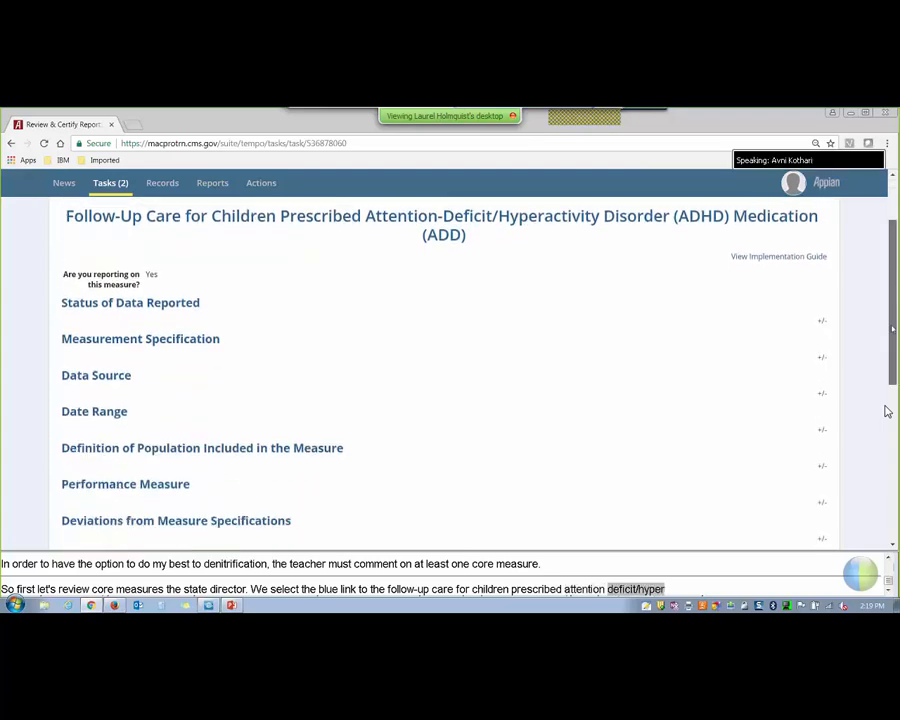
scroll(886, 411, down, 1)
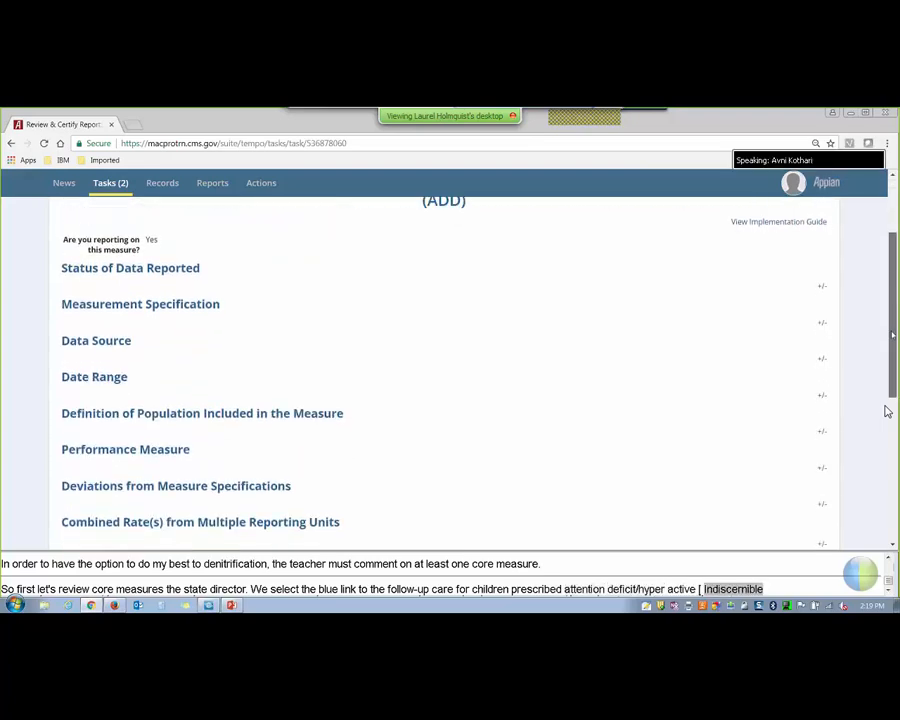
click(822, 278)
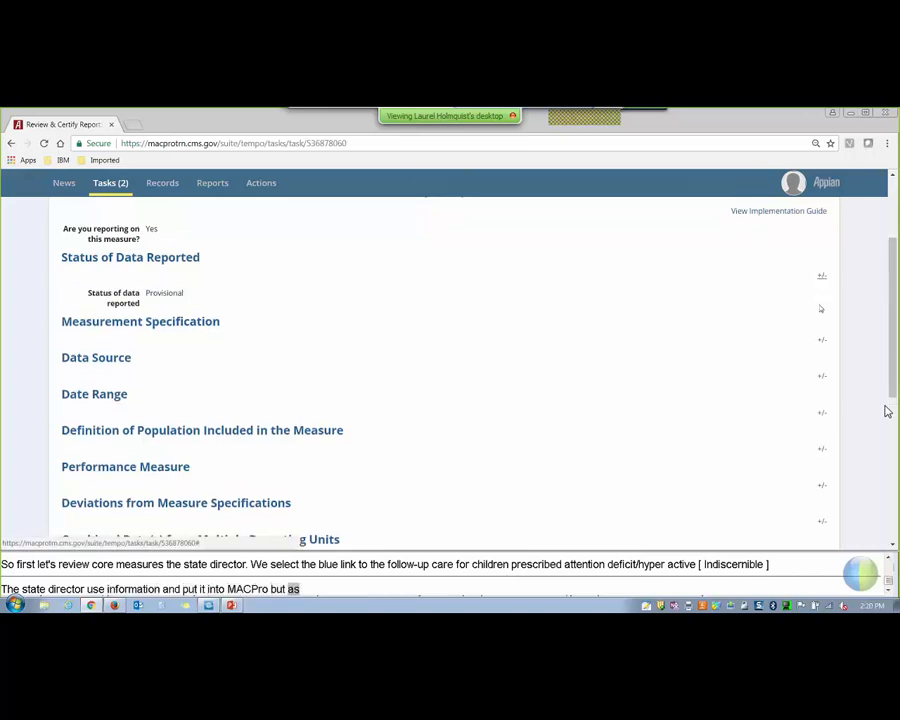
click(822, 341)
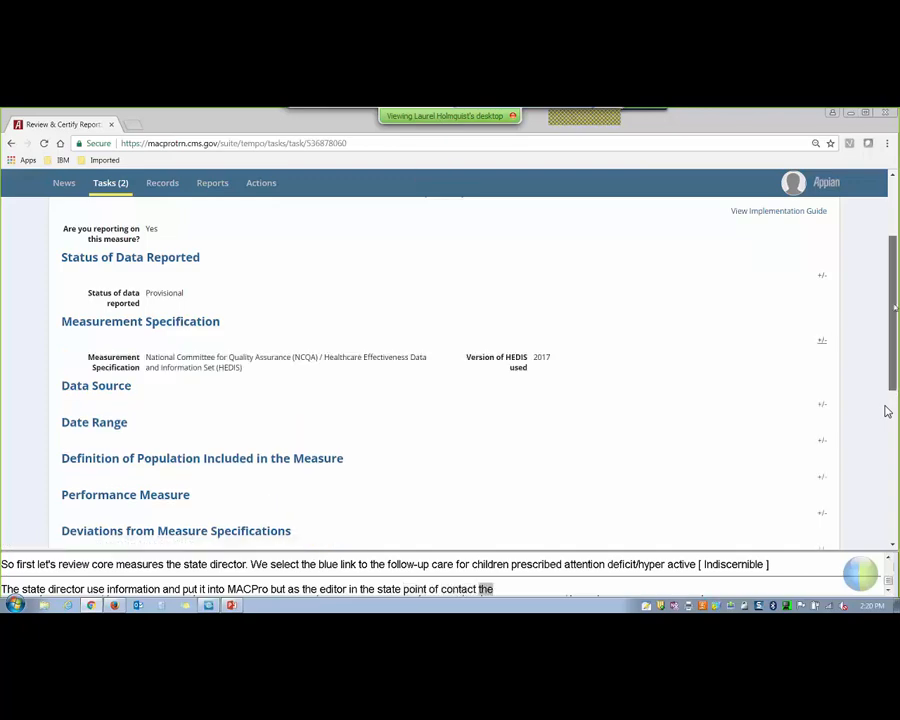
Step: Enter "Looks great!" as the review comment on the ADD measure
scroll(887, 411, down, 2)
scroll(887, 411, down, 3)
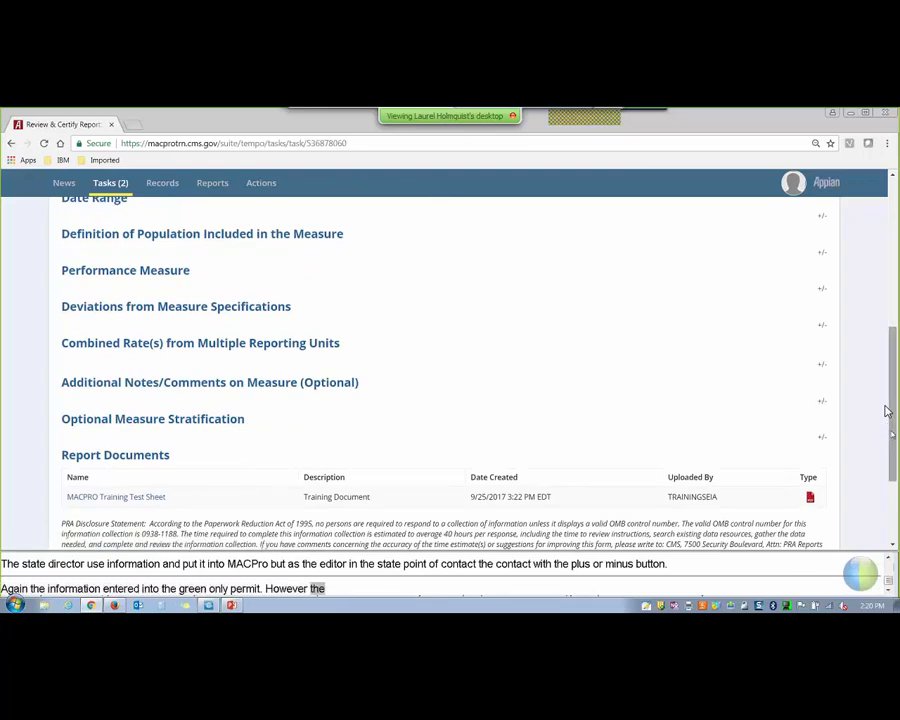
right_click(887, 411)
click(887, 411)
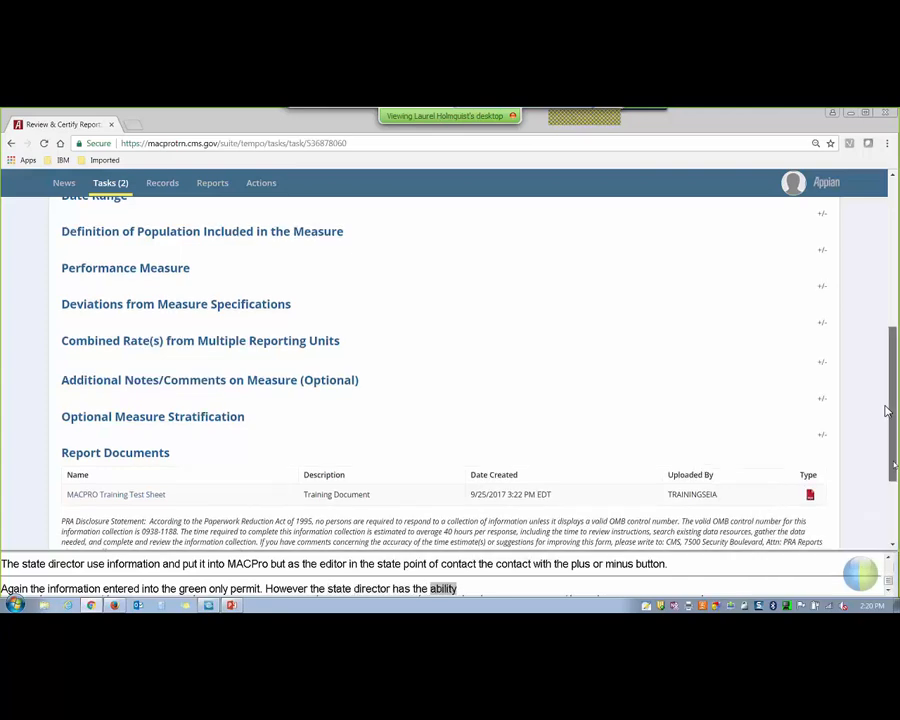
scroll(887, 411, down, 3)
click(578, 443)
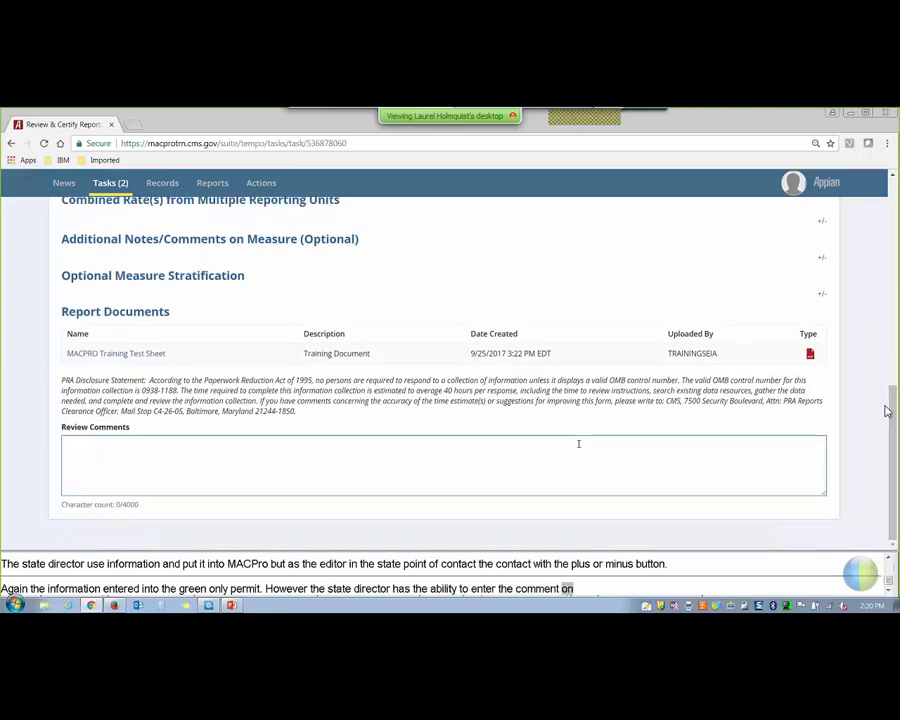
text(Look)
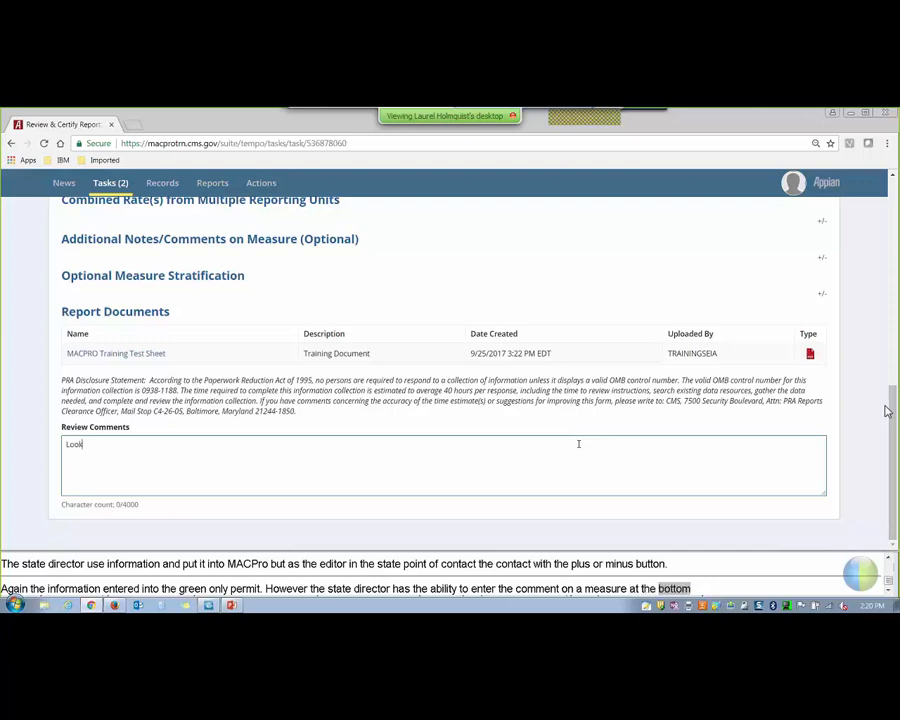
text(s great)
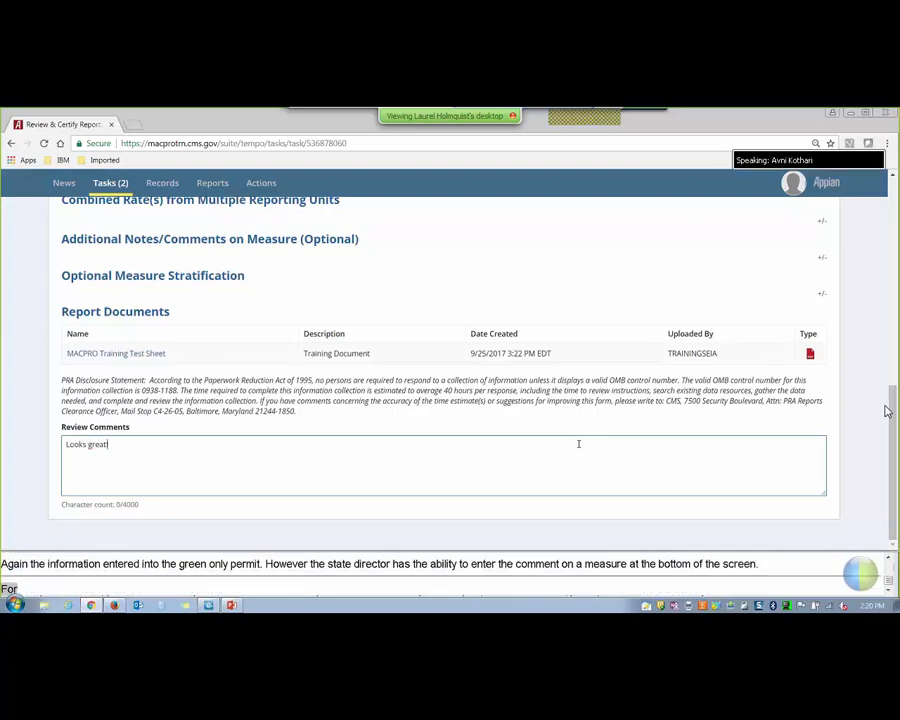
text(!)
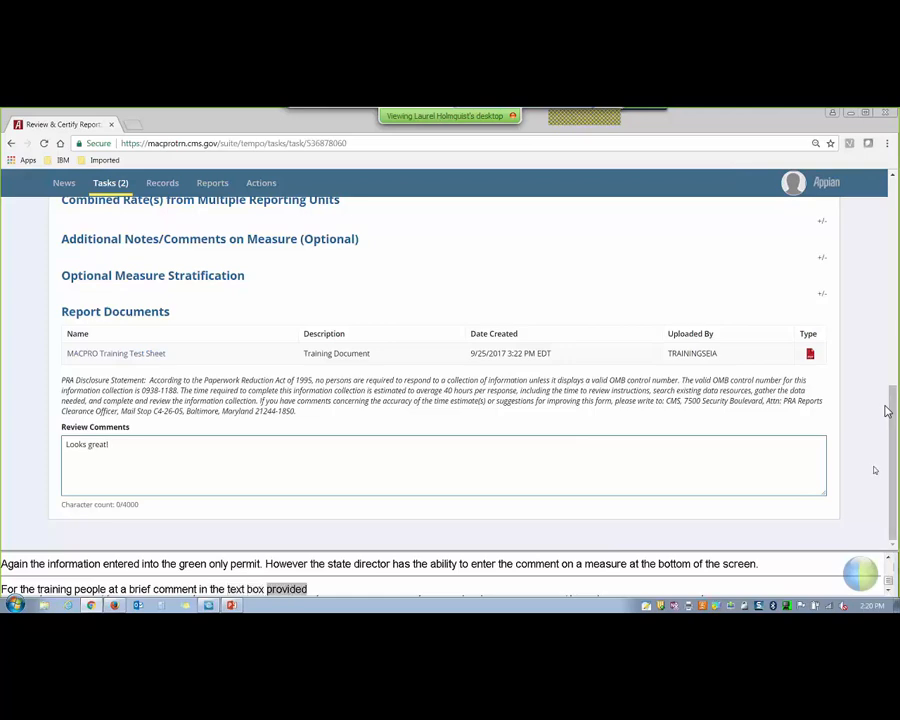
click(876, 463)
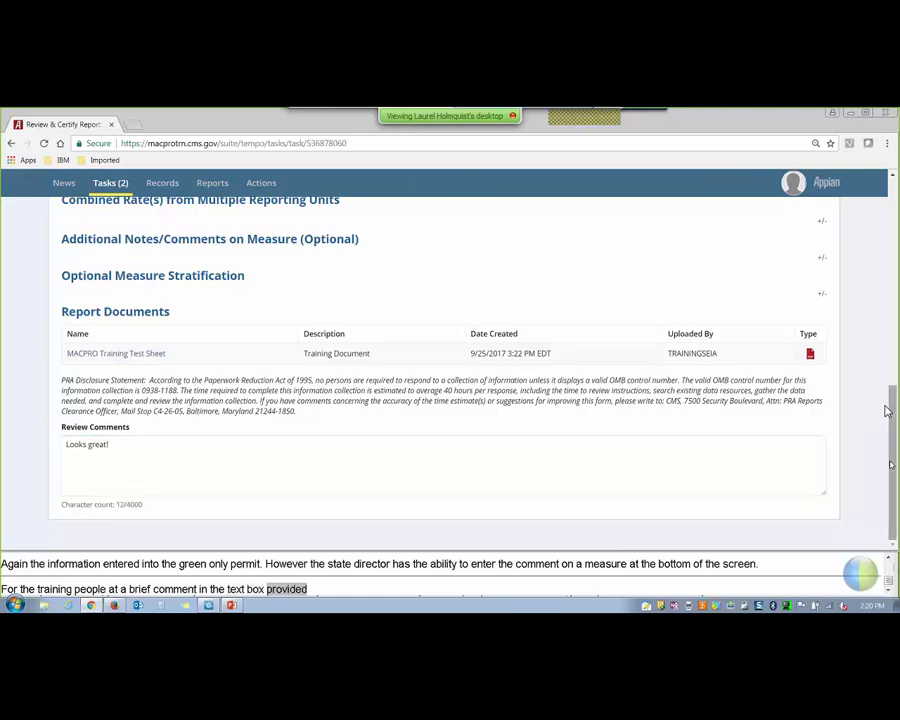
Step: Return from the ADD measure to the report's admin screen, then certify the report and submit it to CMS
drag(891, 463, 869, 257)
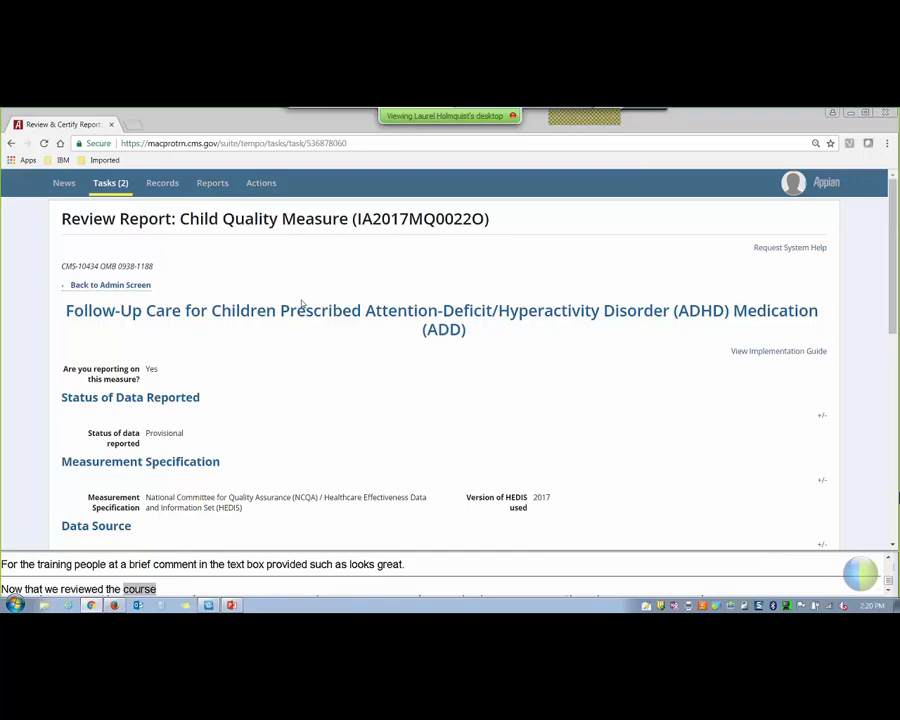
click(141, 287)
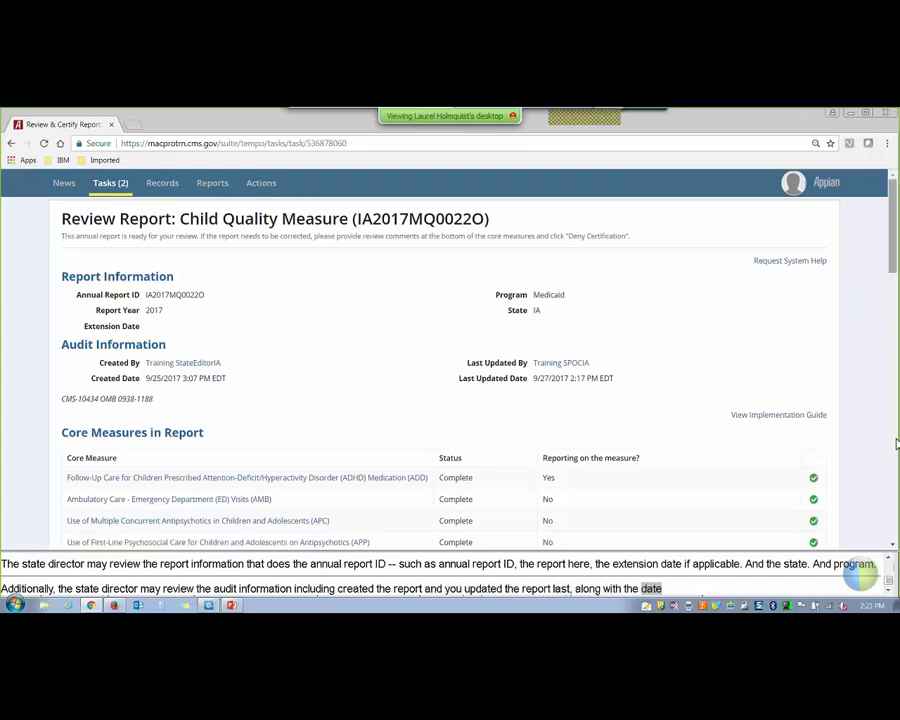
scroll(701, 376, down, 3)
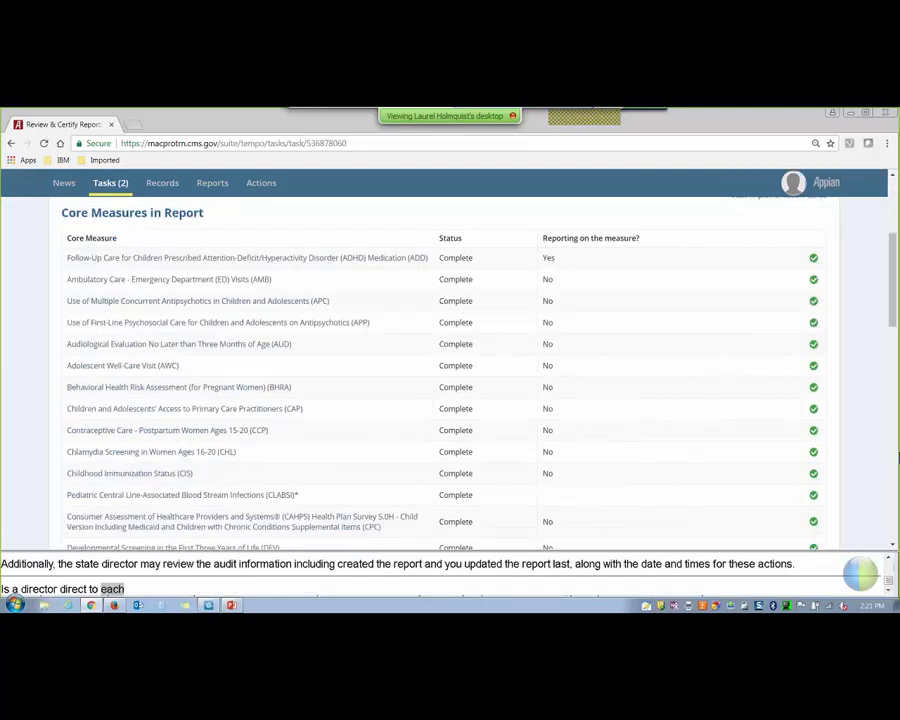
drag(893, 320, 896, 455)
scroll(896, 455, down, 5)
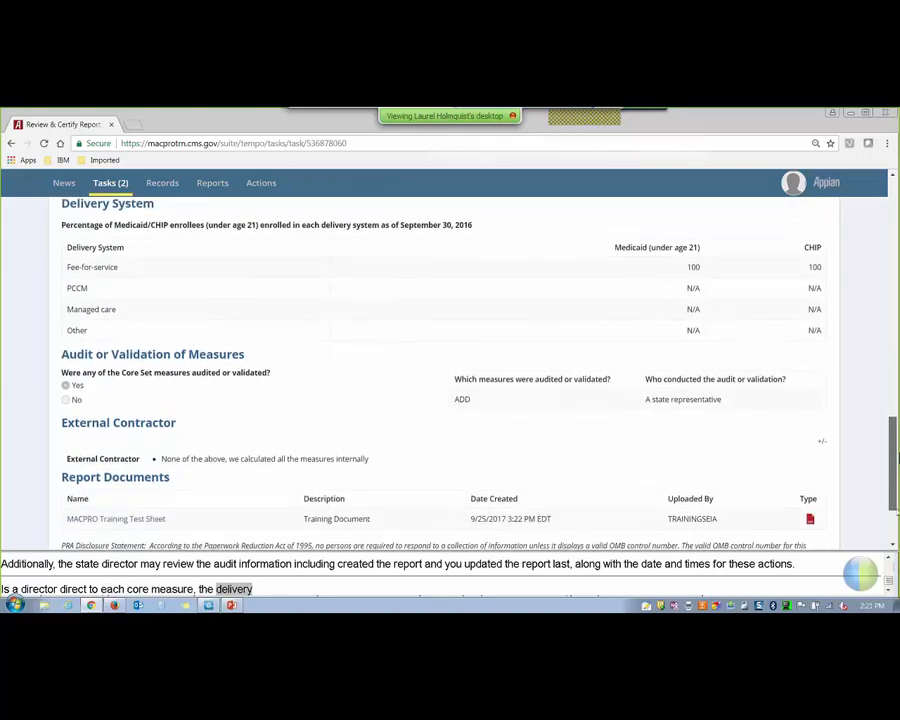
scroll(896, 455, down, 2)
scroll(896, 455, down, 1)
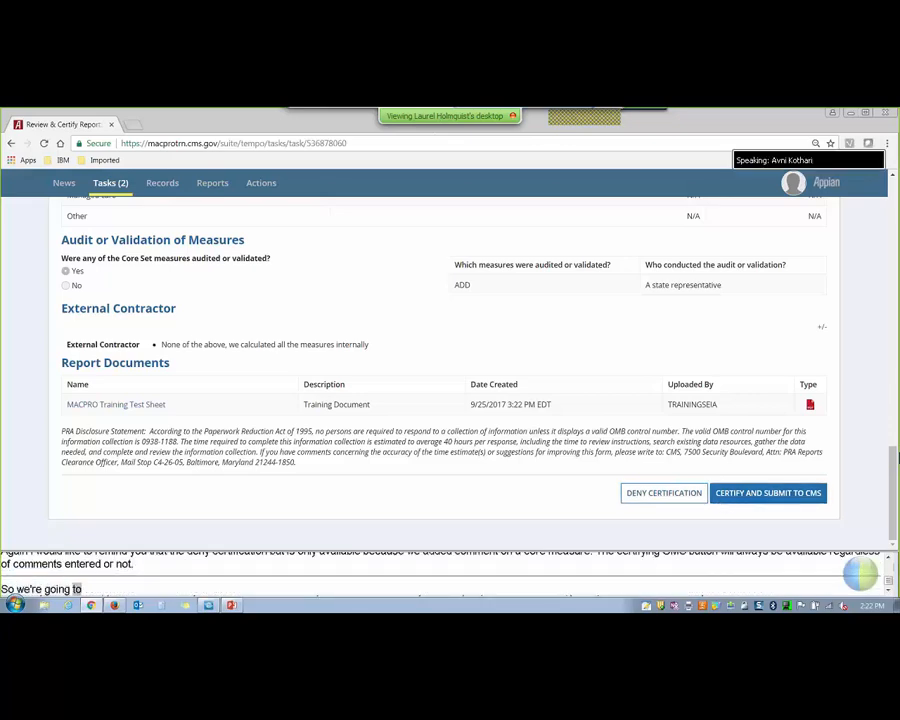
click(724, 500)
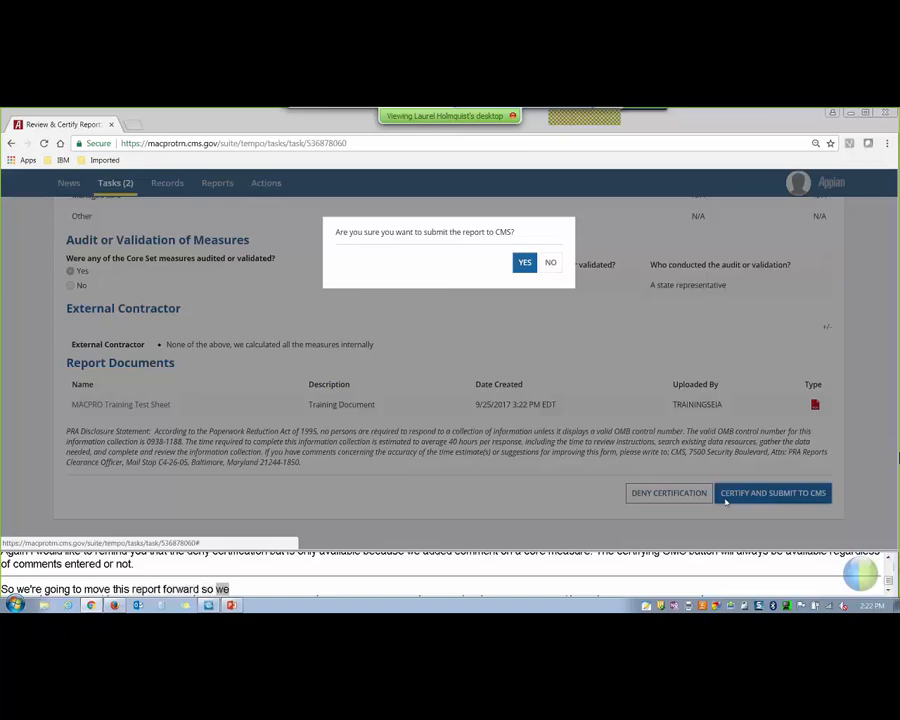
click(523, 264)
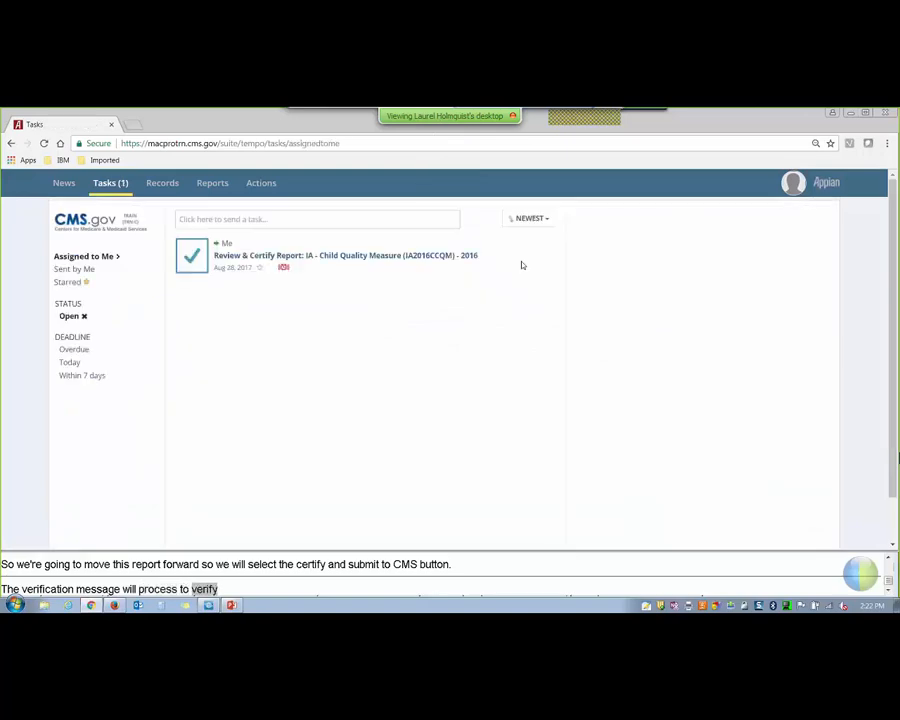